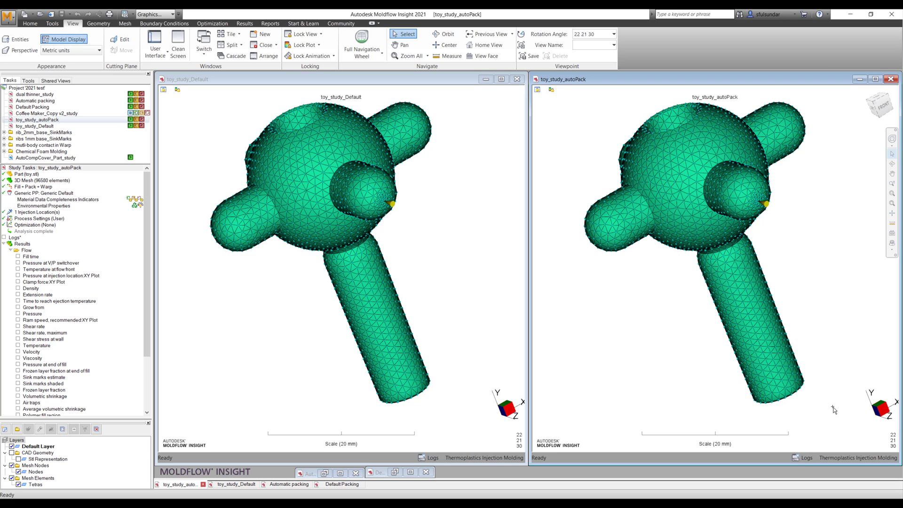
# Step: Rotate the linked Default and autoPack toy models slightly together
pyautogui.moveTo(833, 409); pyautogui.dragTo(828, 396, button='middle')
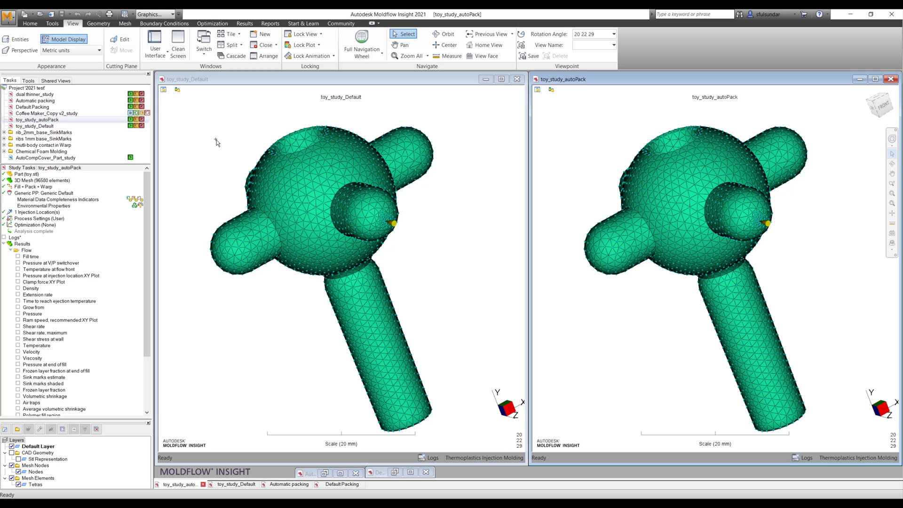
pyautogui.doubleClick(41, 219)
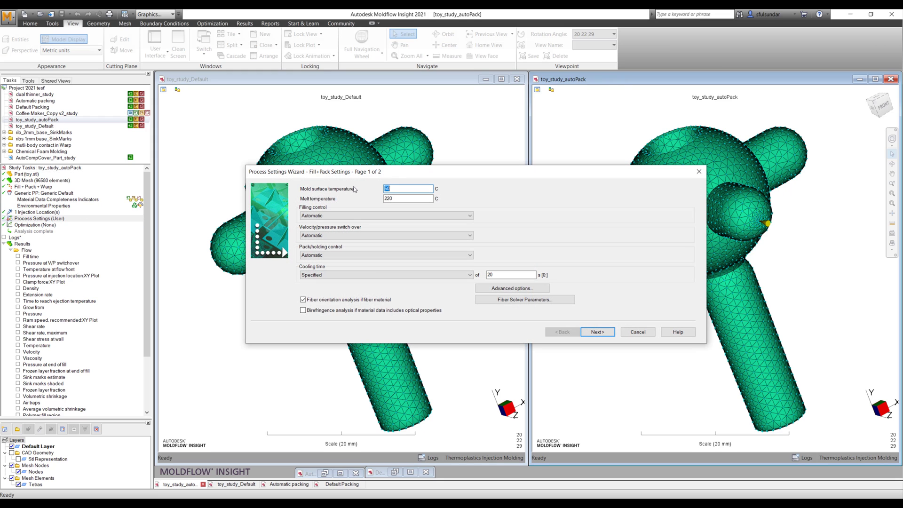
pyautogui.click(652, 332)
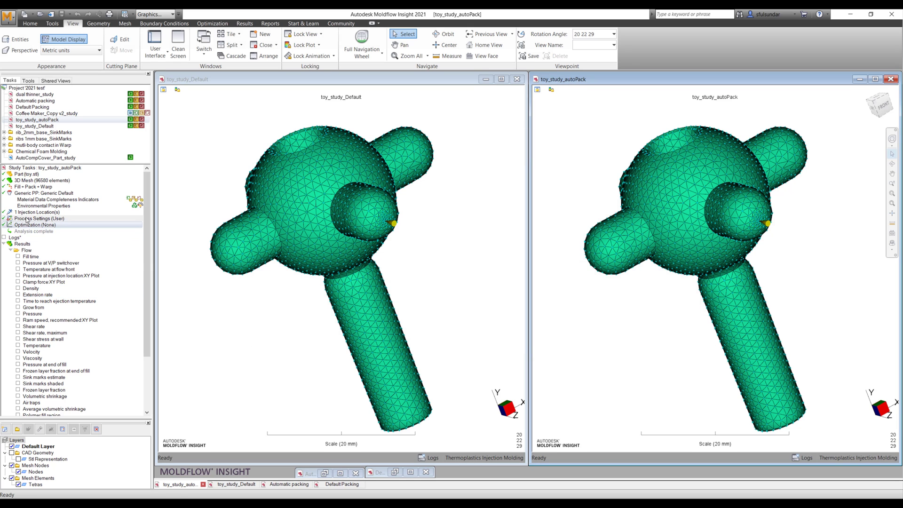
pyautogui.doubleClick(41, 219)
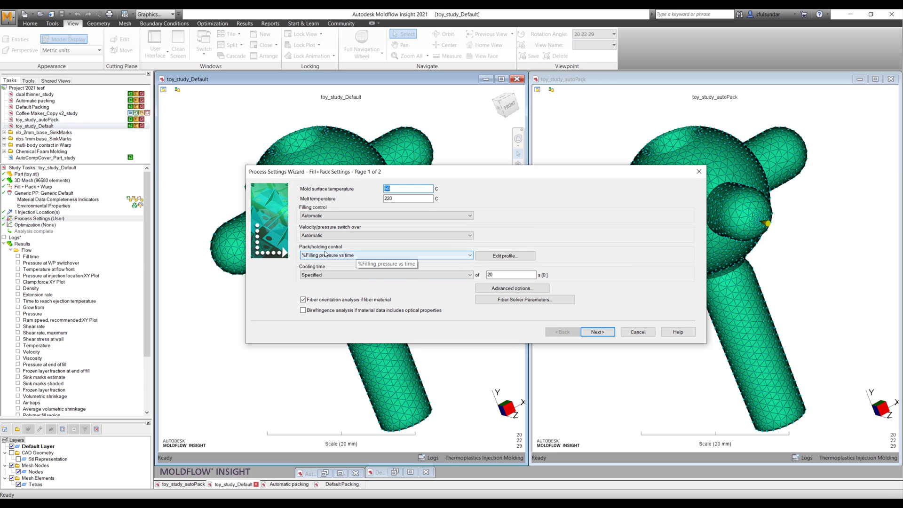
pyautogui.click(503, 255)
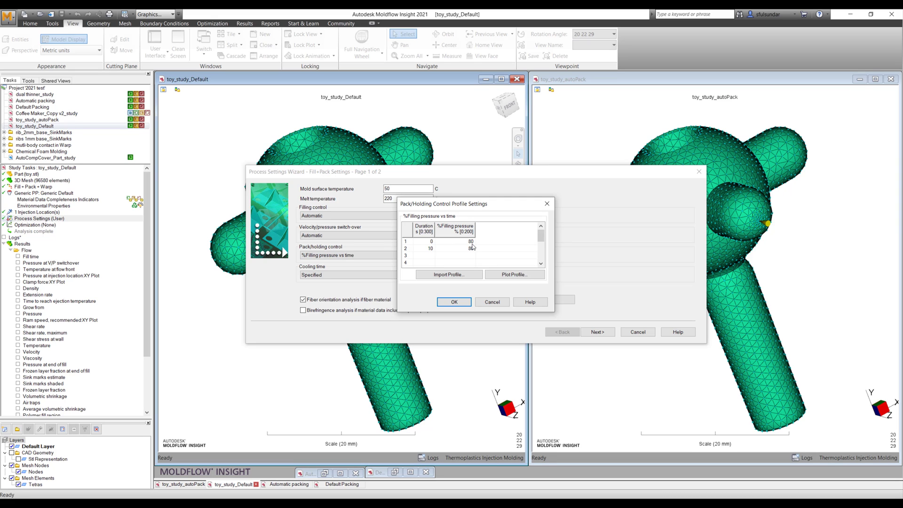
pyautogui.click(482, 302)
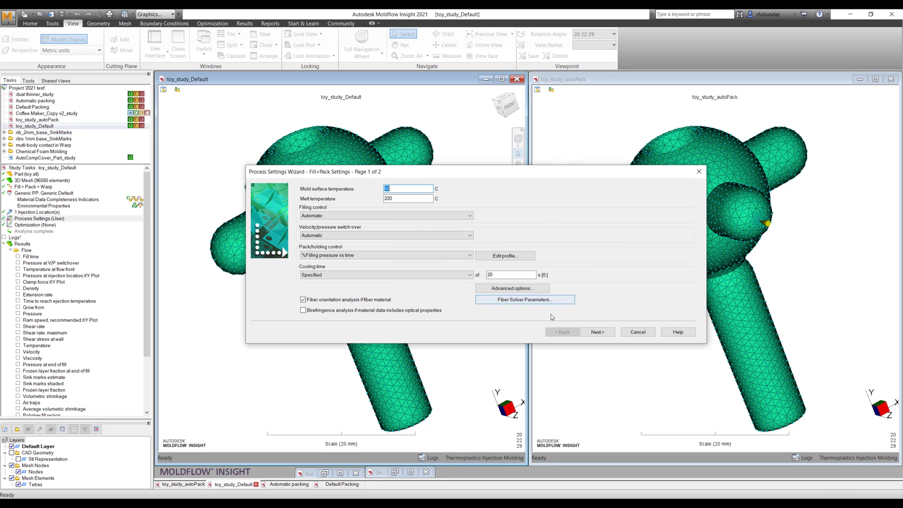
pyautogui.click(597, 332)
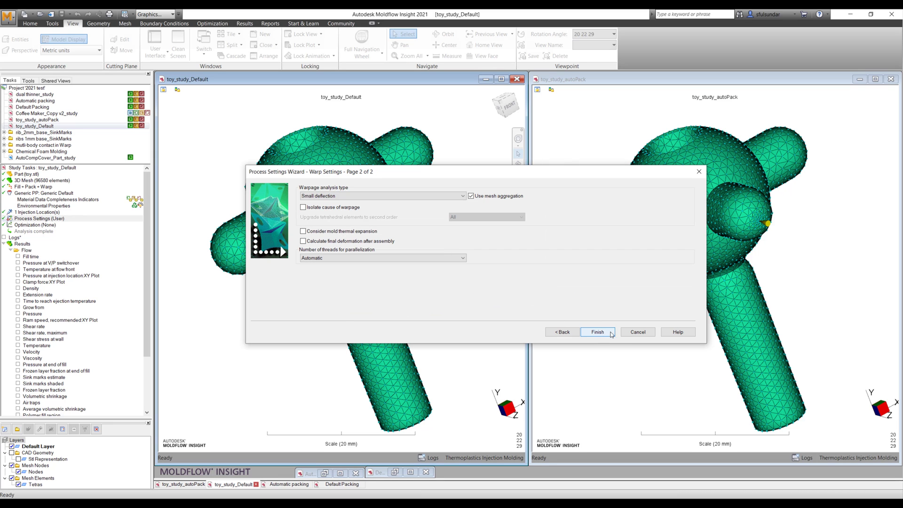
pyautogui.click(637, 332)
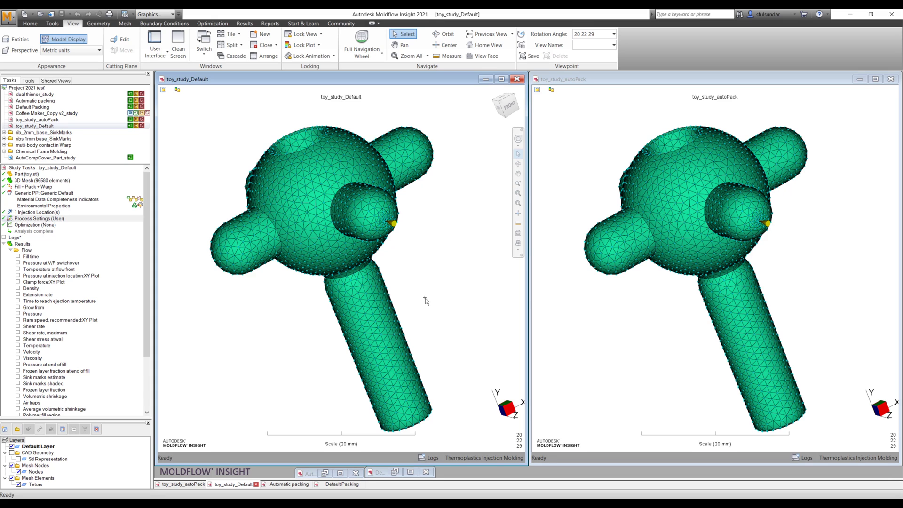
pyautogui.click(600, 325)
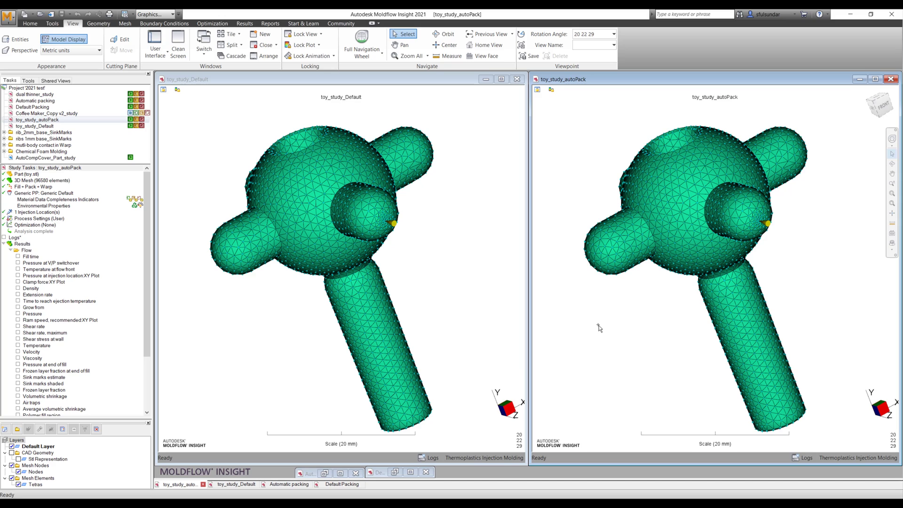
# Step: Show Fill time, then Pressure at V/P switchover (3.340 MPa peak) on both toy models
pyautogui.moveTo(293, 339)
pyautogui.mouseDown(button='middle')
pyautogui.moveTo(295, 350)
pyautogui.moveTo(274, 328)
pyautogui.moveTo(284, 336)
pyautogui.mouseUp(button='middle')
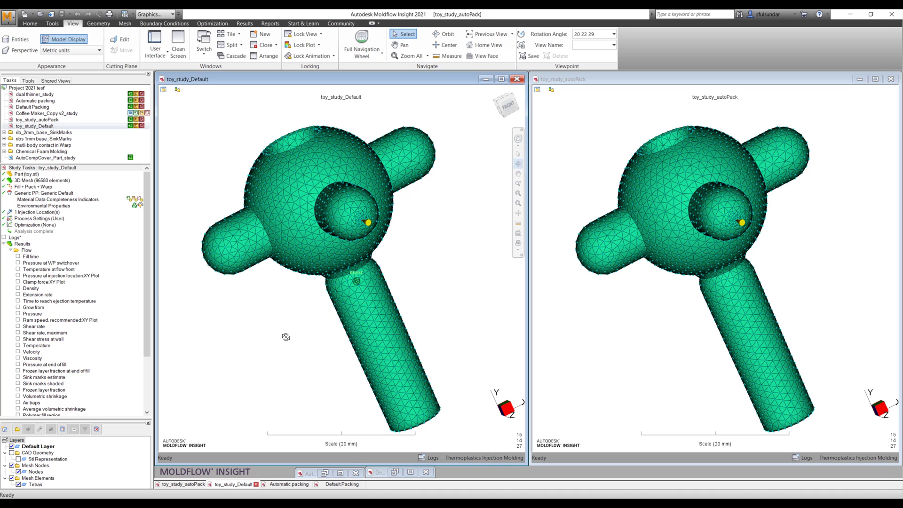
pyautogui.click(18, 256)
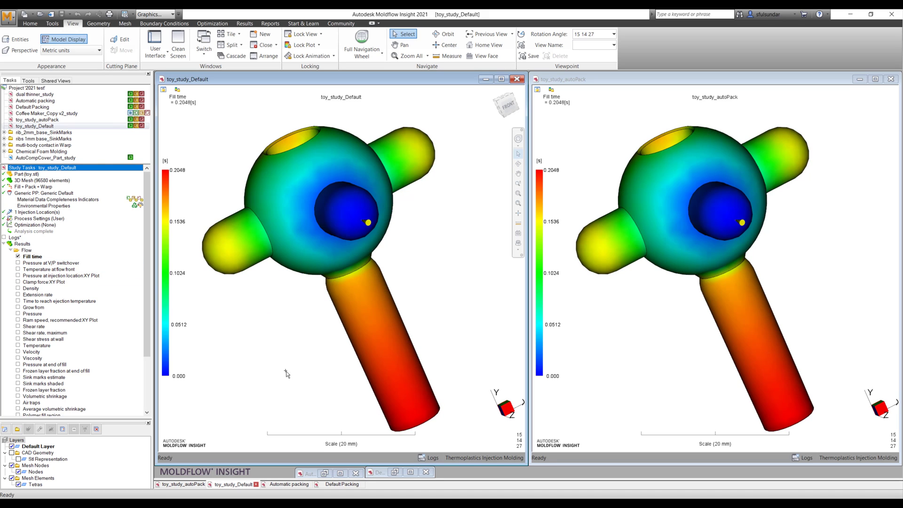
pyautogui.moveTo(284, 362)
pyautogui.mouseDown(button='middle')
pyautogui.moveTo(282, 373)
pyautogui.moveTo(276, 322)
pyautogui.moveTo(268, 387)
pyautogui.moveTo(276, 338)
pyautogui.moveTo(280, 365)
pyautogui.moveTo(270, 342)
pyautogui.moveTo(284, 315)
pyautogui.moveTo(254, 327)
pyautogui.moveTo(240, 306)
pyautogui.moveTo(236, 319)
pyautogui.moveTo(263, 325)
pyautogui.moveTo(258, 347)
pyautogui.moveTo(278, 364)
pyautogui.moveTo(270, 343)
pyautogui.mouseUp(button='middle')
pyautogui.click(18, 263)
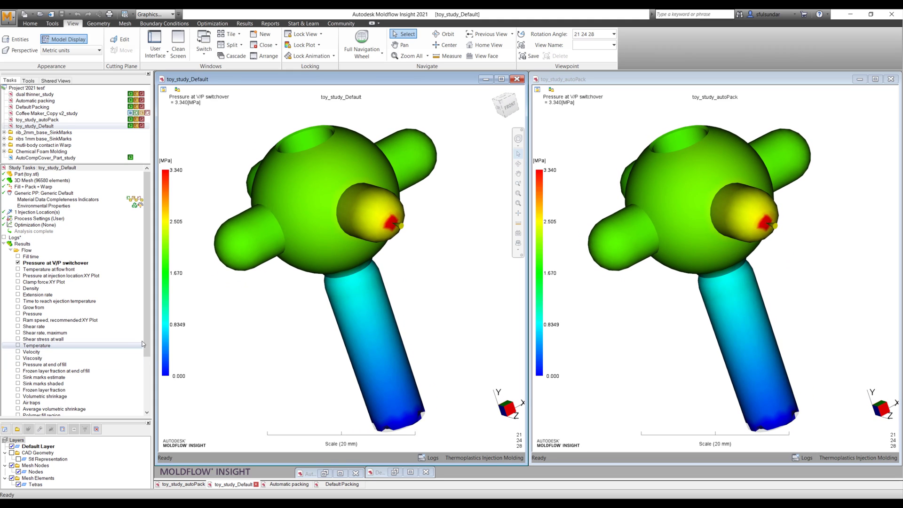
# Step: Plot Average volumetric shrinkage on both: Default 5.439–16.01%, autoPack 1.854–14.78%
pyautogui.scroll(-4, 148, 343)
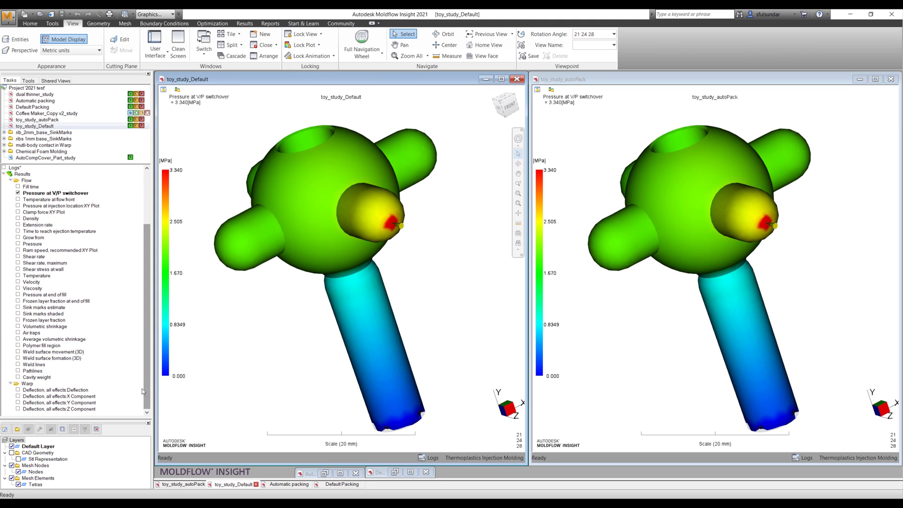
pyautogui.click(18, 339)
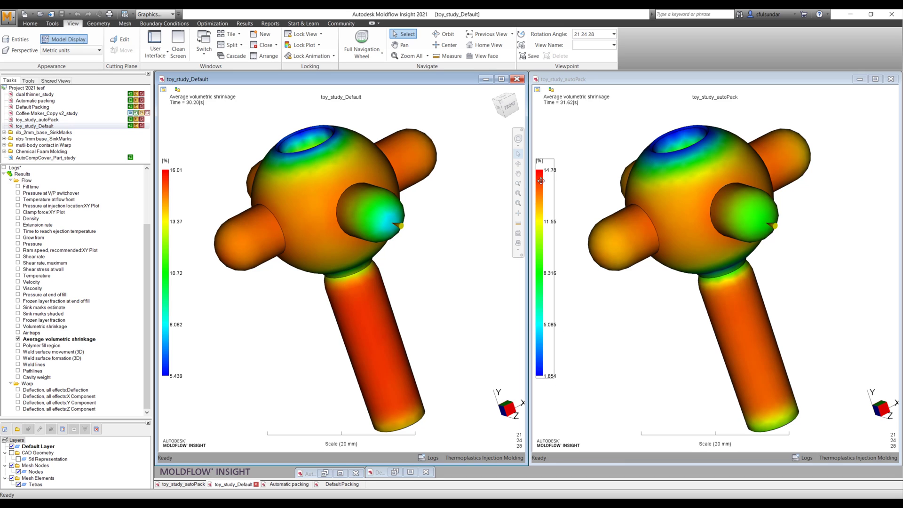
# Step: Query shrinkage at seven sphere, cylinder and top-opening points, e.g. 6.139% vs 2.239%
pyautogui.click(583, 127)
pyautogui.rightClick(588, 128)
pyautogui.click(612, 147)
pyautogui.click(698, 231)
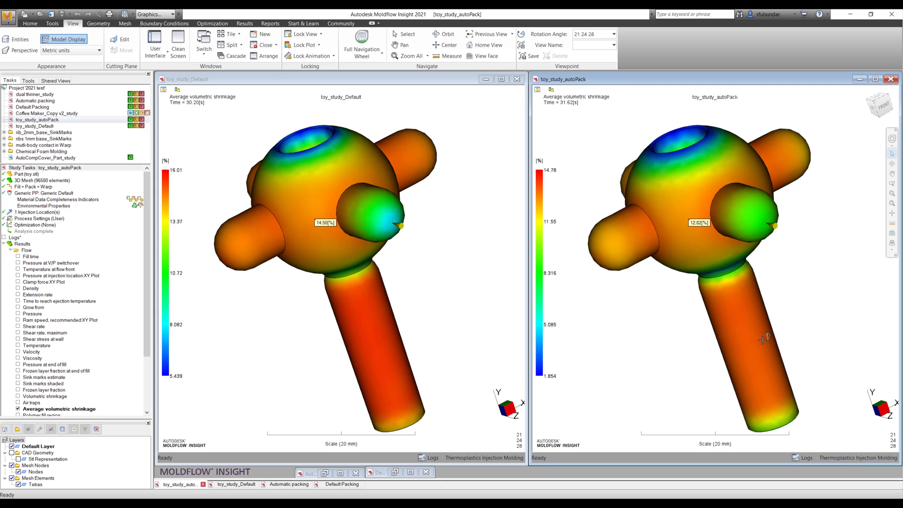
pyautogui.click(764, 361)
pyautogui.click(776, 402)
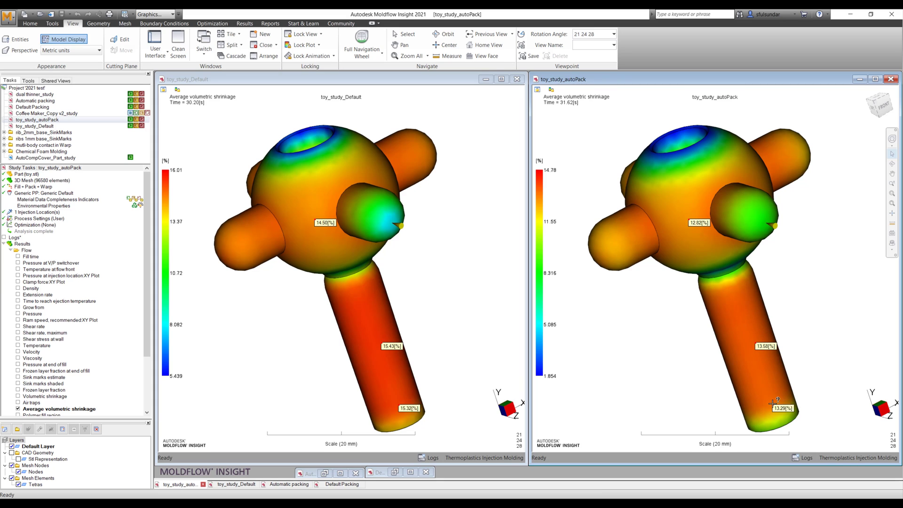
pyautogui.click(747, 306)
pyautogui.click(732, 165)
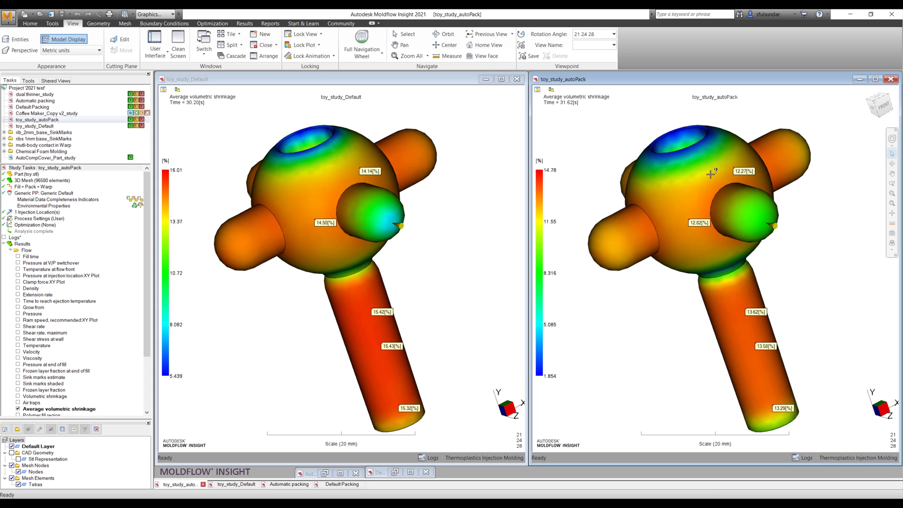
pyautogui.click(663, 159)
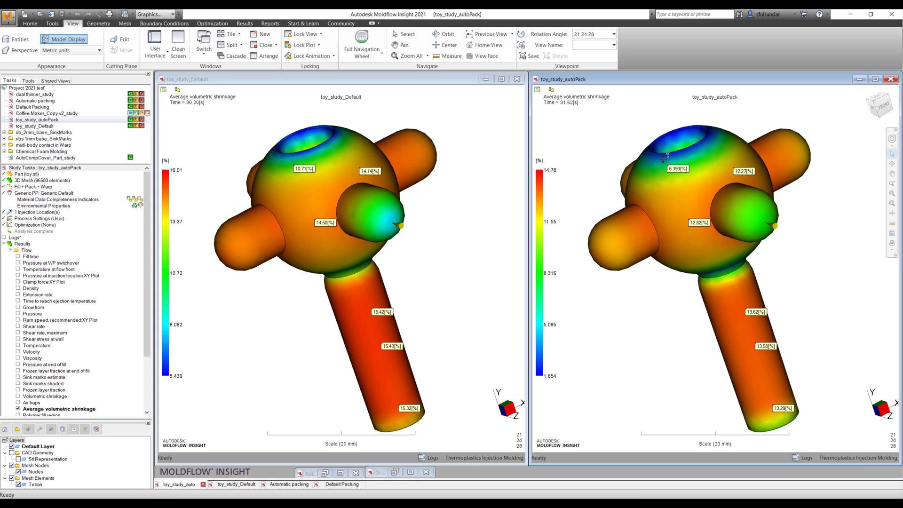
pyautogui.click(666, 135)
# Step: Open both studies' analysis logs and mark the 10.210 s row in Default's pack table
pyautogui.click(432, 458)
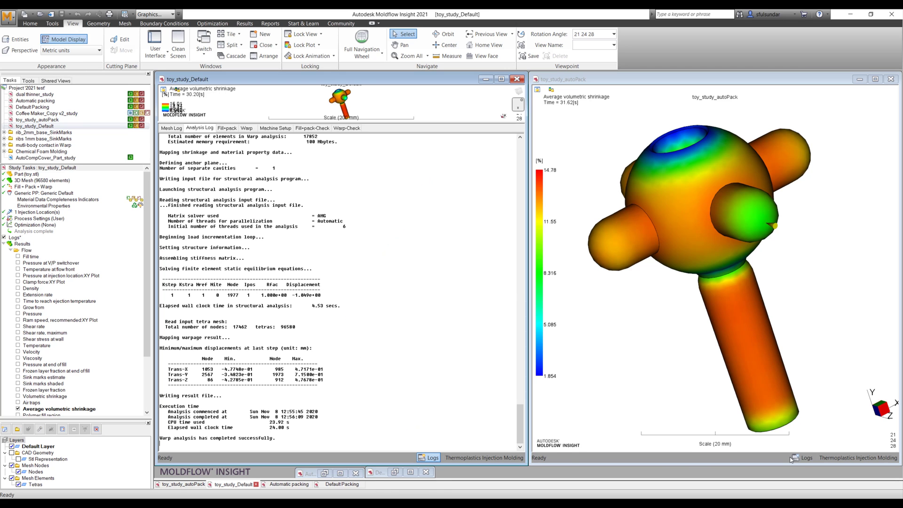
pyautogui.click(803, 458)
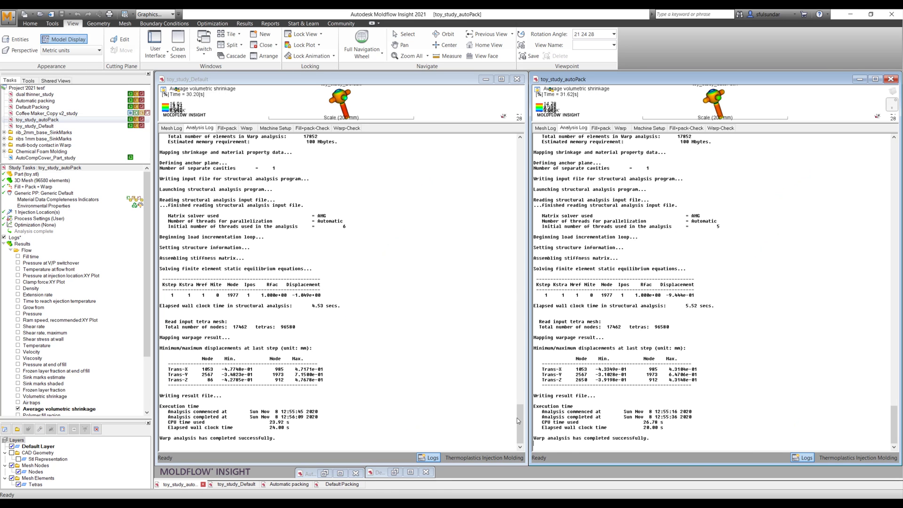
pyautogui.moveTo(520, 423); pyautogui.dragTo(520, 302)
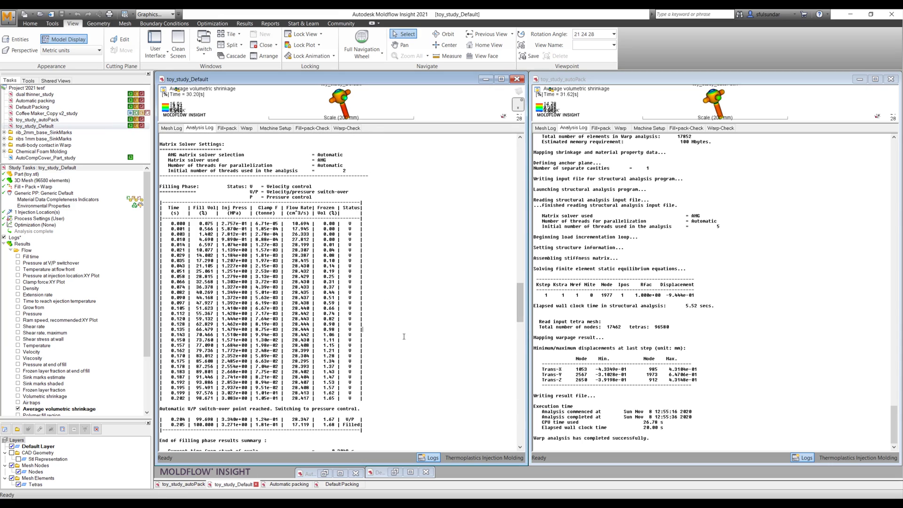
pyautogui.scroll(-13, 368, 358)
pyautogui.scroll(-8, 368, 358)
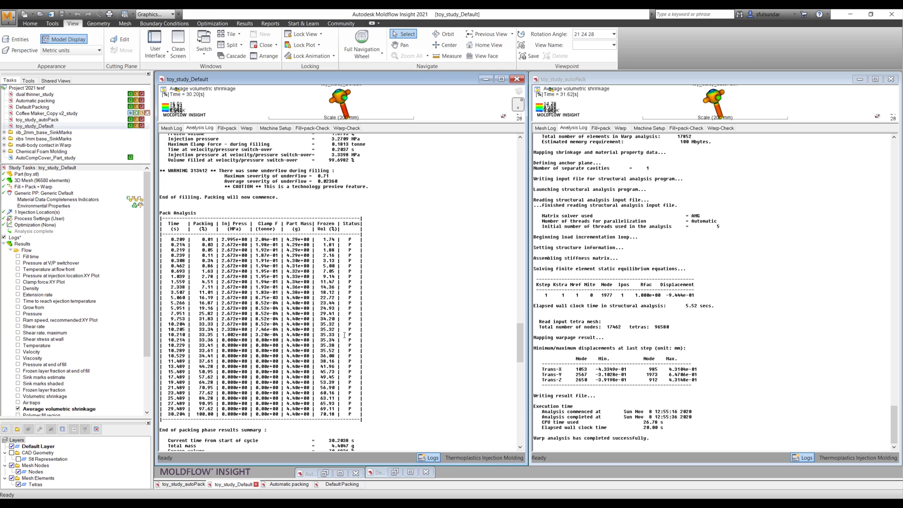
pyautogui.moveTo(363, 334); pyautogui.dragTo(162, 334)
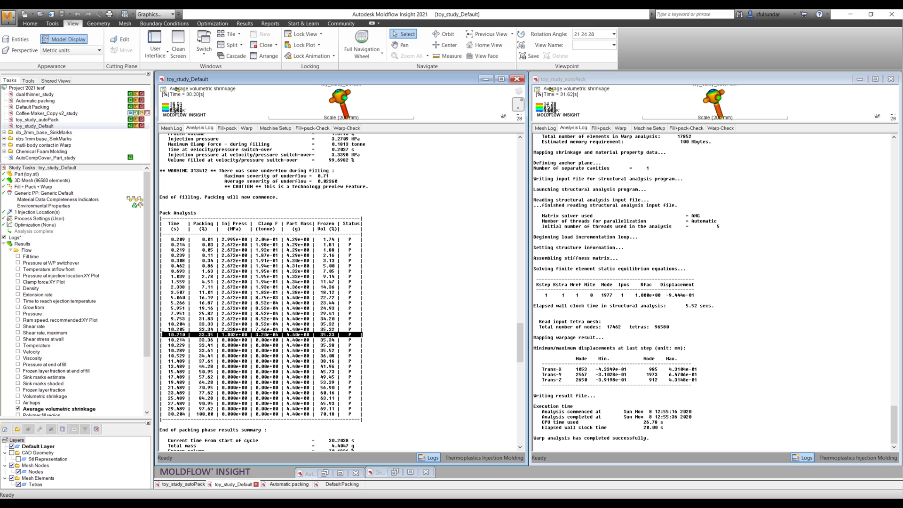
pyautogui.scroll(15, 716, 391)
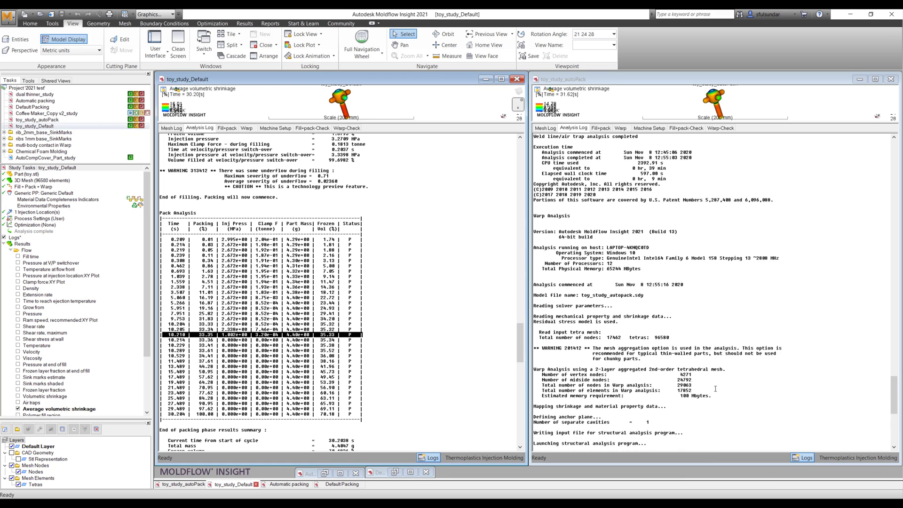
pyautogui.scroll(-15, 715, 389)
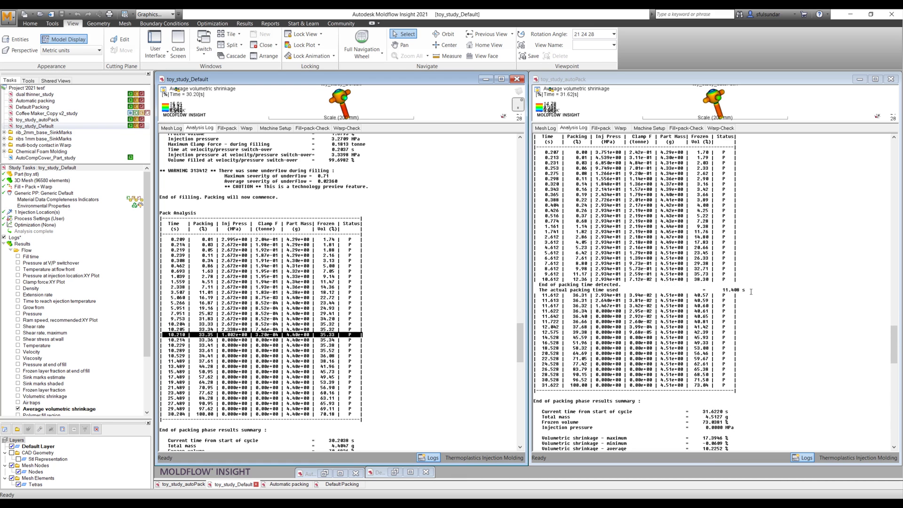
# Step: Scroll the autoPack log to its pack table showing end of packing detected automatically
pyautogui.click(732, 300)
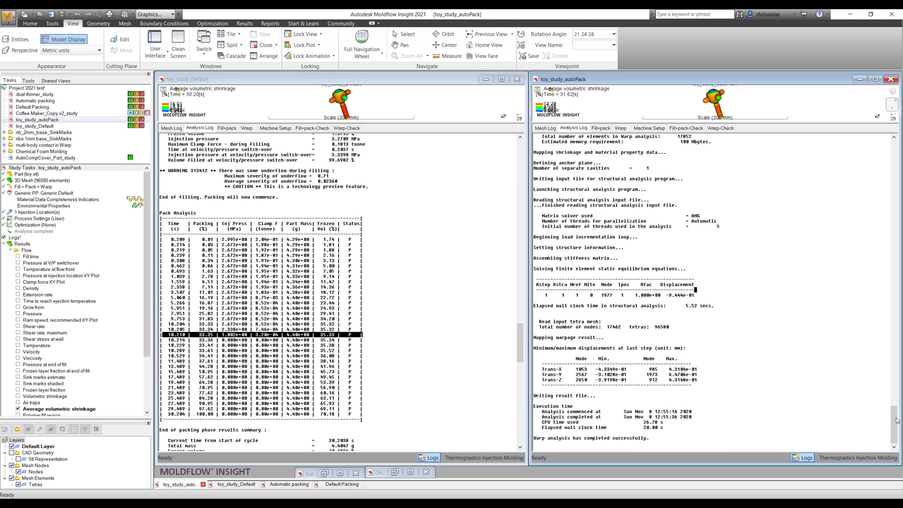
pyautogui.moveTo(896, 421); pyautogui.dragTo(878, 328)
pyautogui.moveTo(752, 348); pyautogui.dragTo(545, 345)
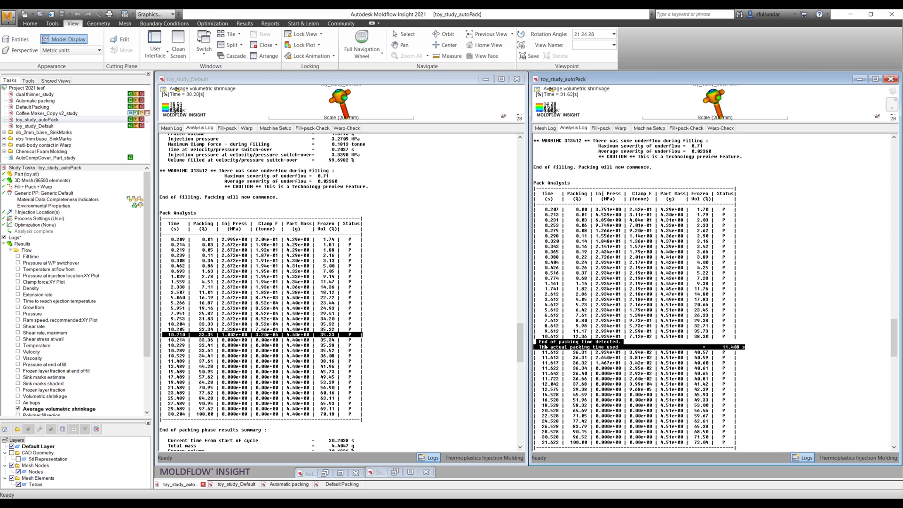
# Step: Turn off the Average volumetric shrinkage plot in the Default Packing study
pyautogui.click(341, 474)
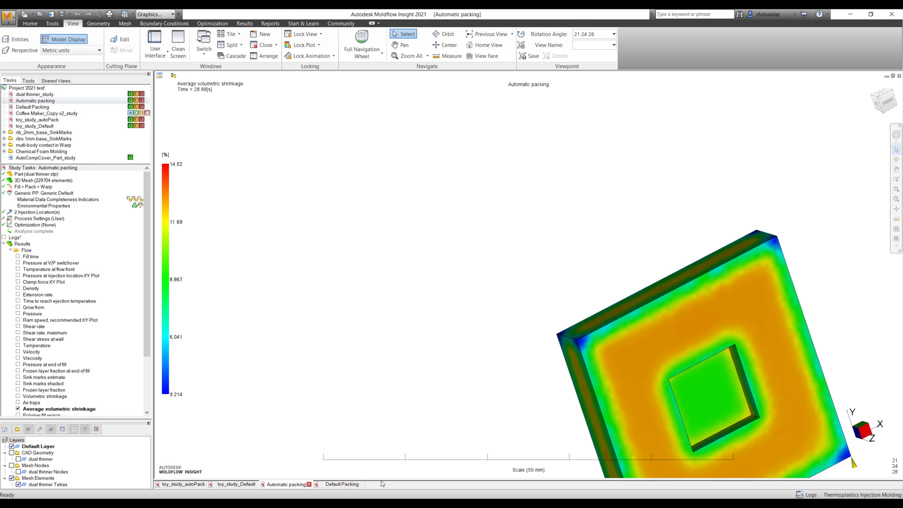
pyautogui.click(342, 485)
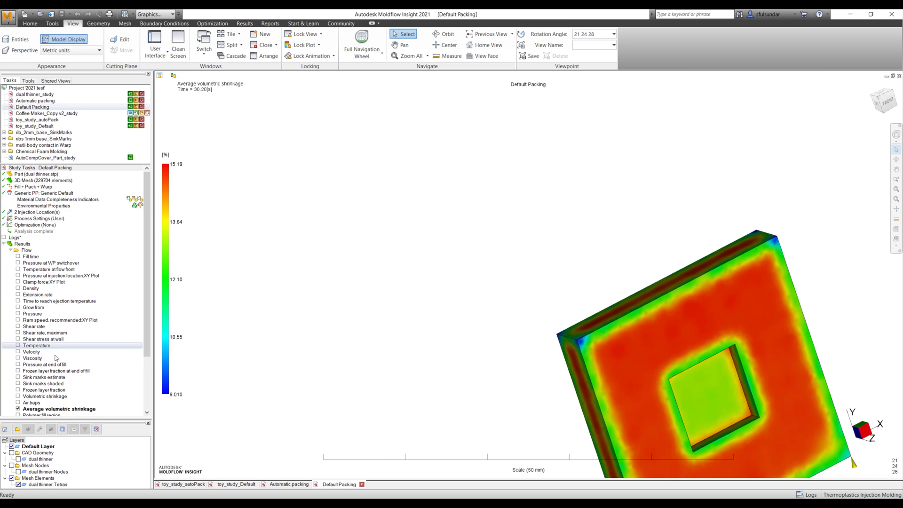
pyautogui.scroll(-2, 29, 398)
pyautogui.click(18, 371)
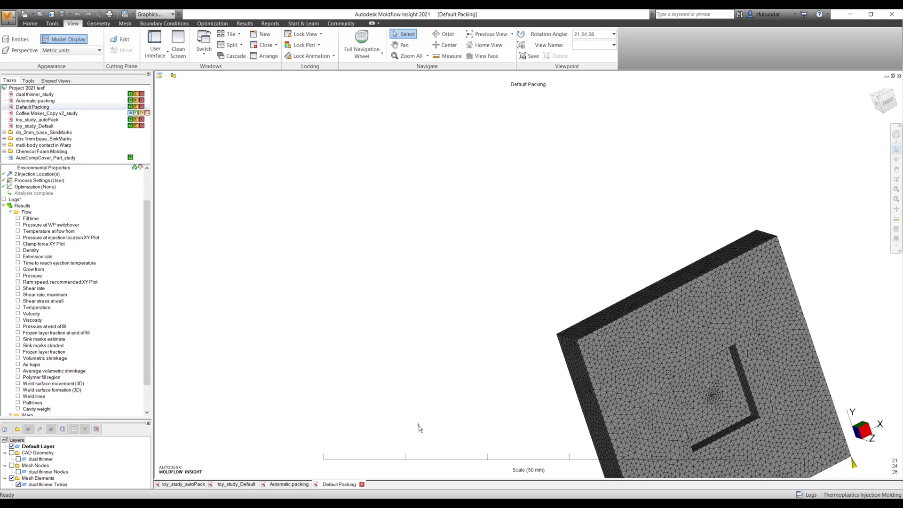
pyautogui.click(302, 485)
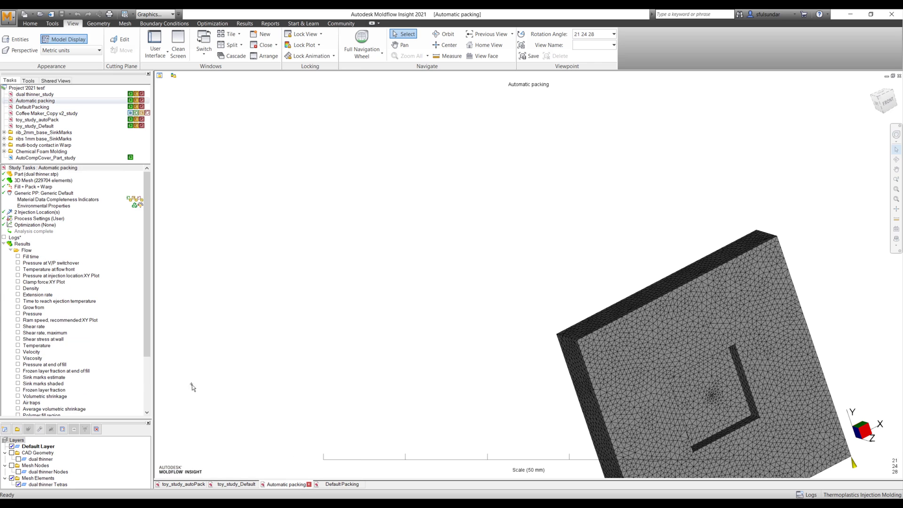
pyautogui.scroll(-3, 514, 329)
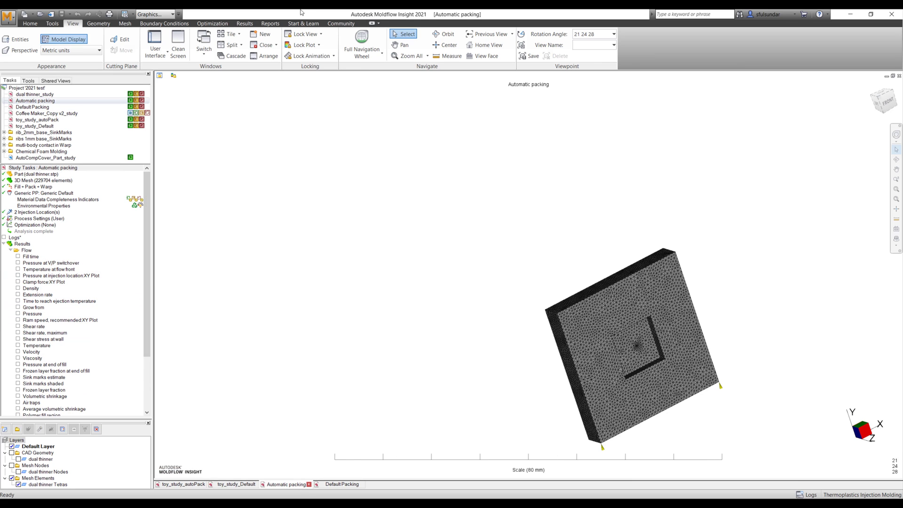
# Step: Tile the study windows, minimise both toy studies, and restore Default Packing
pyautogui.click(239, 36)
pyautogui.click(231, 52)
pyautogui.click(610, 79)
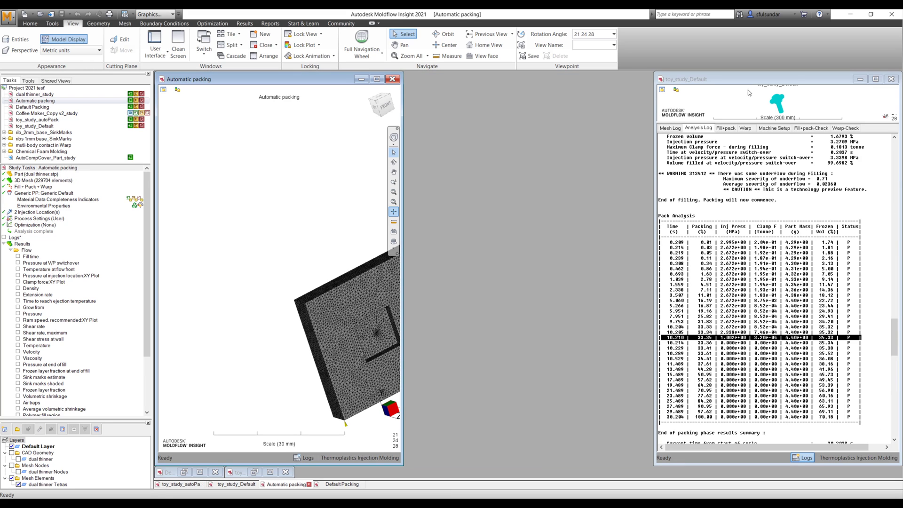
pyautogui.click(860, 79)
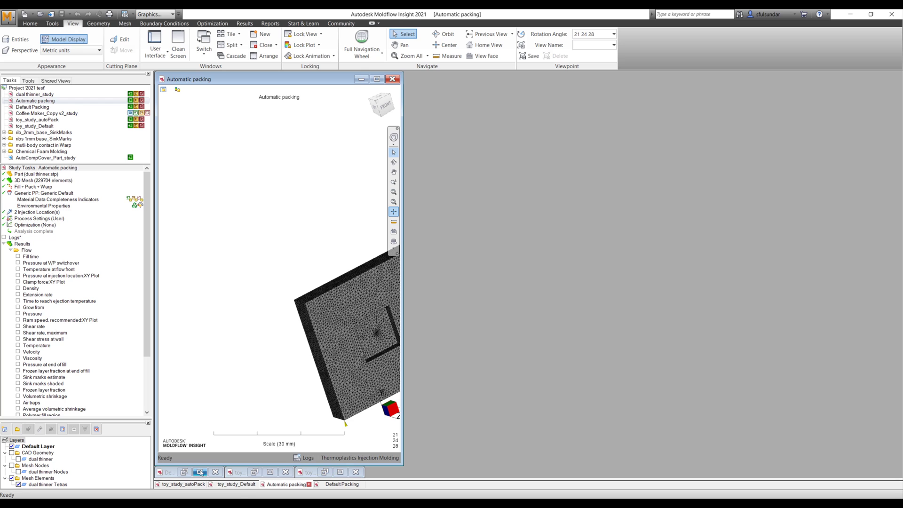
pyautogui.click(185, 472)
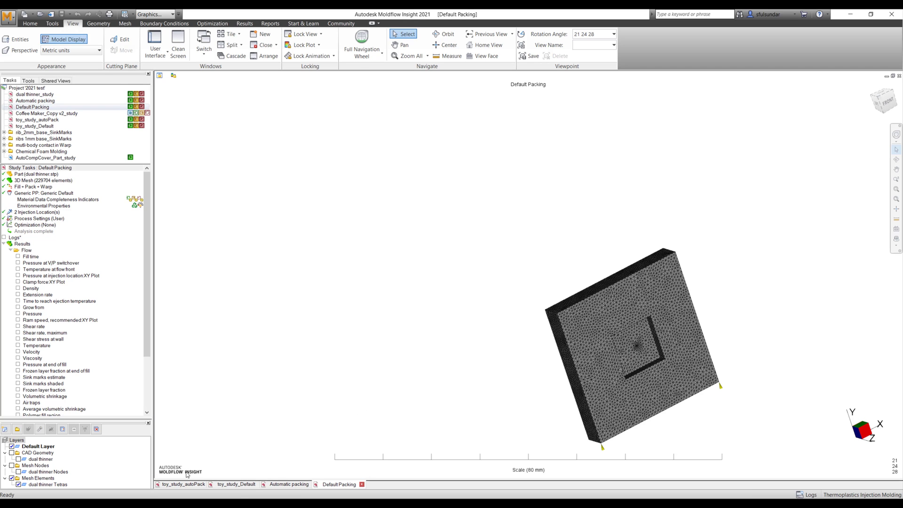
pyautogui.click(231, 34)
# Step: Tile both packing studies vertically and show Fill time: 0.2036 s versus 0.2034 s
pyautogui.click(218, 68)
pyautogui.scroll(-3, 356, 158)
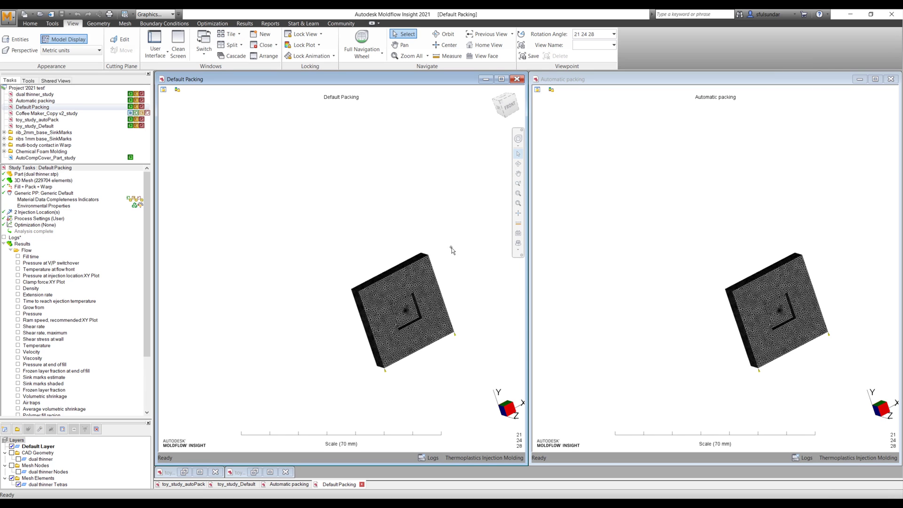
pyautogui.scroll(3, 715, 261)
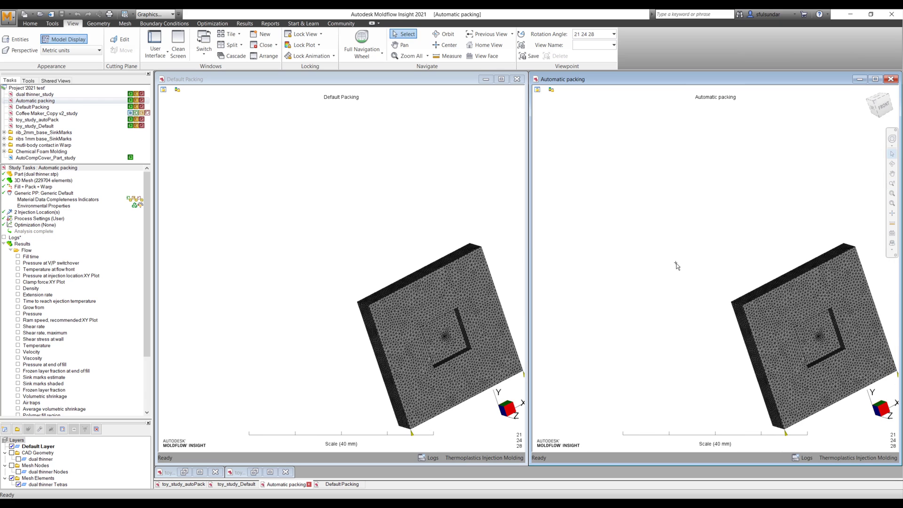
pyautogui.moveTo(675, 262); pyautogui.dragTo(592, 165, button='middle')
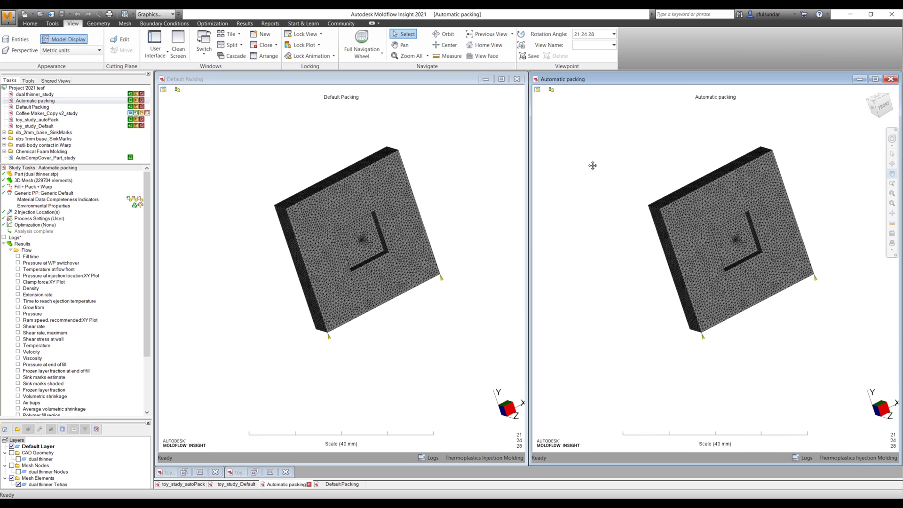
pyautogui.click(18, 257)
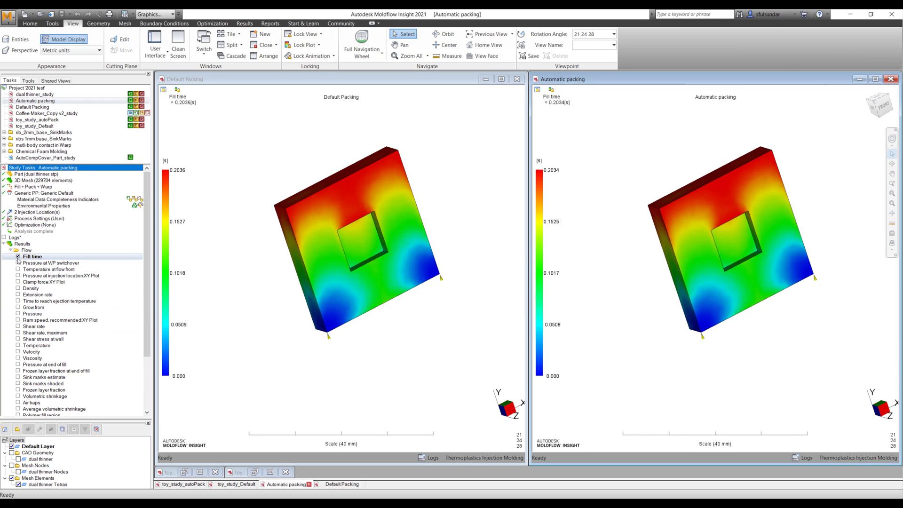
# Step: Open both packing studies' logs and review Default Packing's pack table near 10.20 s
pyautogui.click(427, 457)
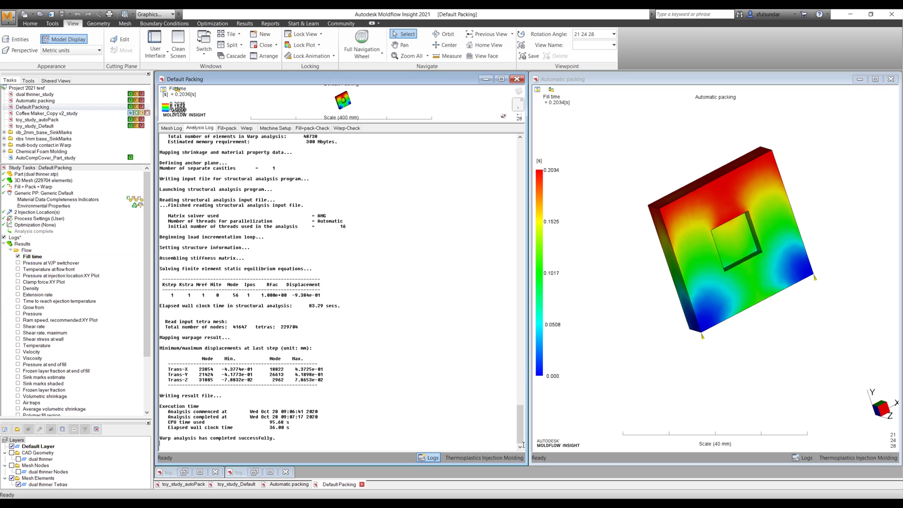
pyautogui.click(802, 458)
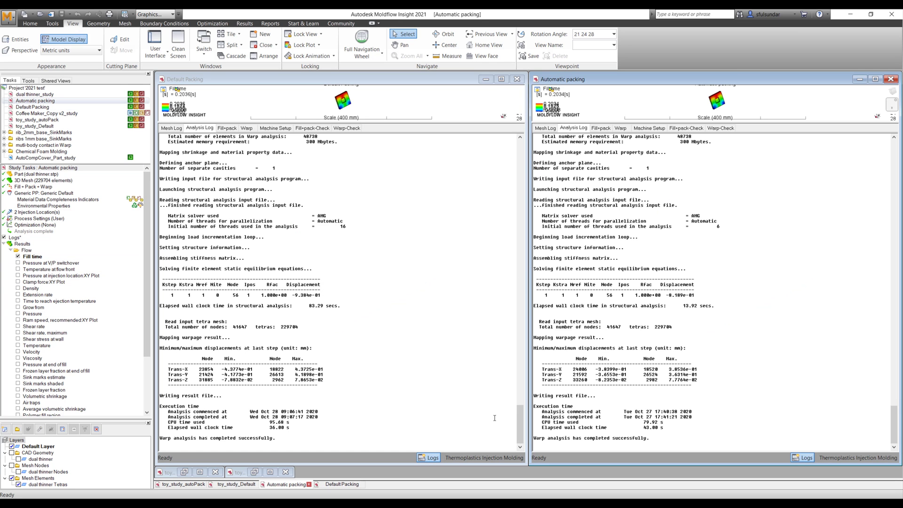
pyautogui.moveTo(520, 414); pyautogui.dragTo(520, 267)
pyautogui.scroll(-20, 339, 352)
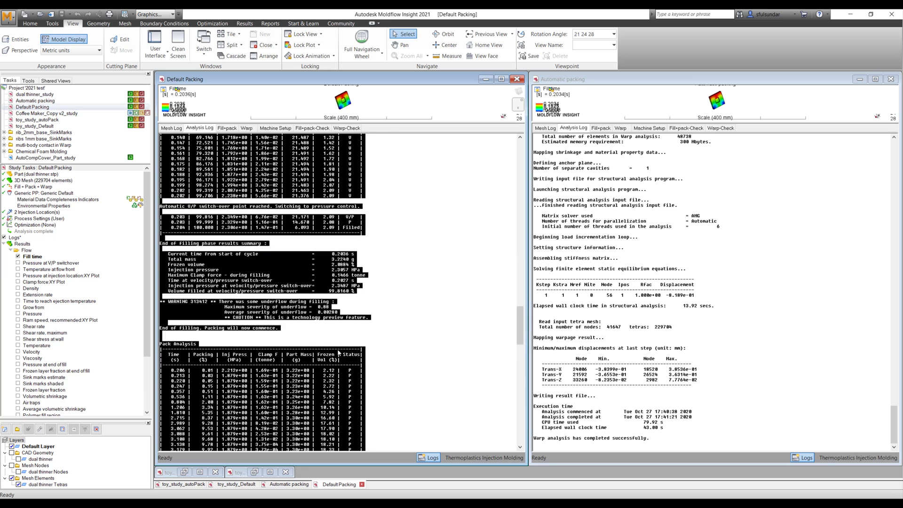
pyautogui.scroll(-12, 339, 353)
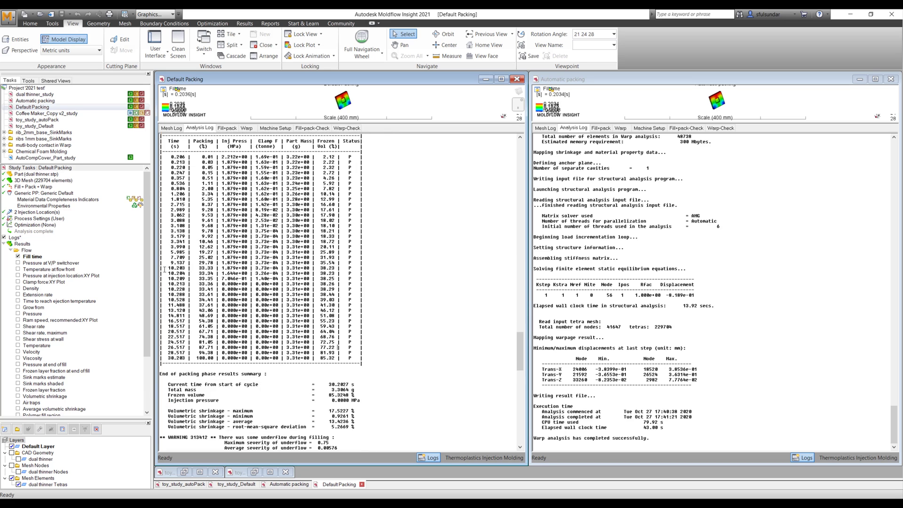
pyautogui.moveTo(166, 270); pyautogui.dragTo(216, 273)
pyautogui.click(256, 273)
pyautogui.moveTo(169, 278); pyautogui.dragTo(190, 278)
pyautogui.scroll(7, 801, 346)
pyautogui.scroll(-20, 802, 346)
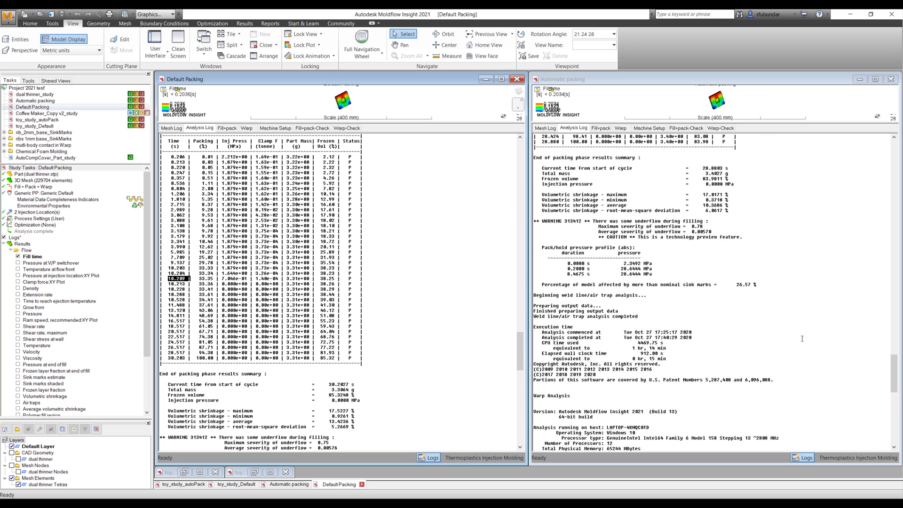
pyautogui.scroll(-3, 802, 338)
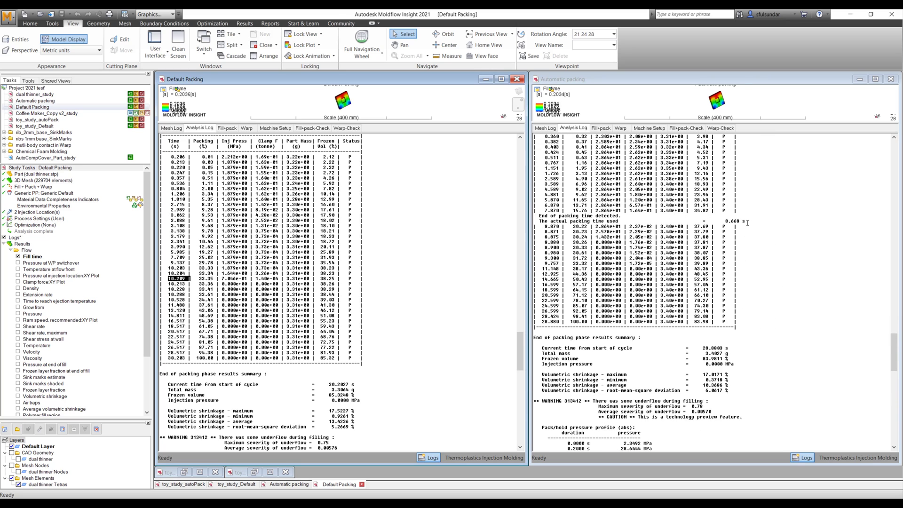
# Step: Review Automatic packing's pack table at 8.870 s, then return it to Fill time
pyautogui.click(723, 221)
pyautogui.moveTo(893, 423); pyautogui.dragTo(881, 350)
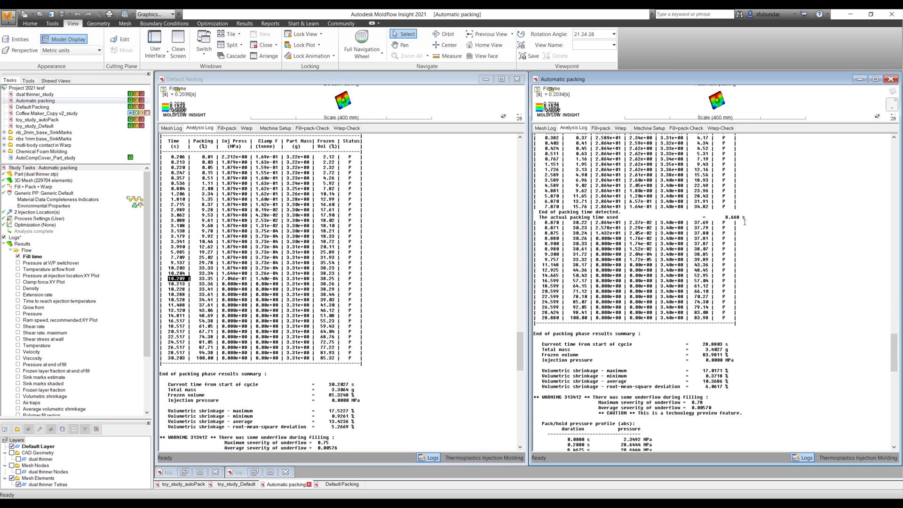
pyautogui.moveTo(734, 222)
pyautogui.mouseDown()
pyautogui.moveTo(719, 223)
pyautogui.moveTo(743, 217)
pyautogui.moveTo(719, 217)
pyautogui.mouseUp()
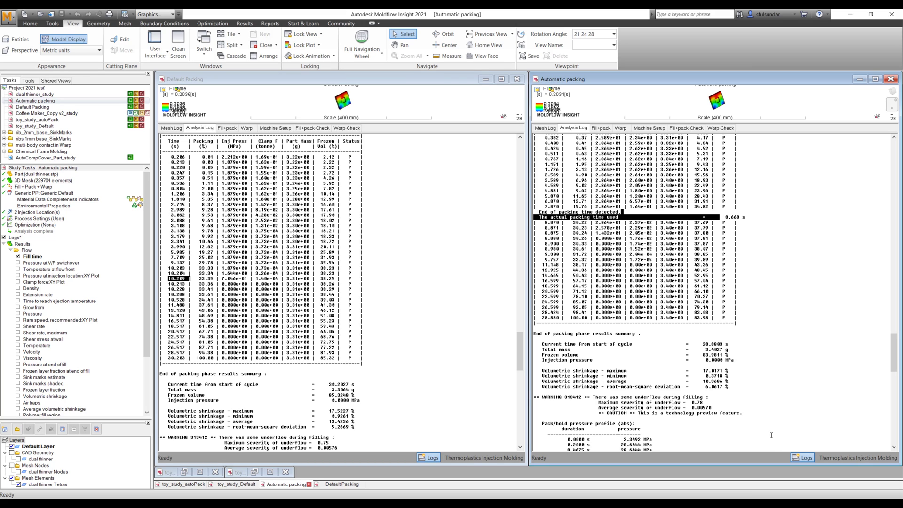
pyautogui.click(803, 458)
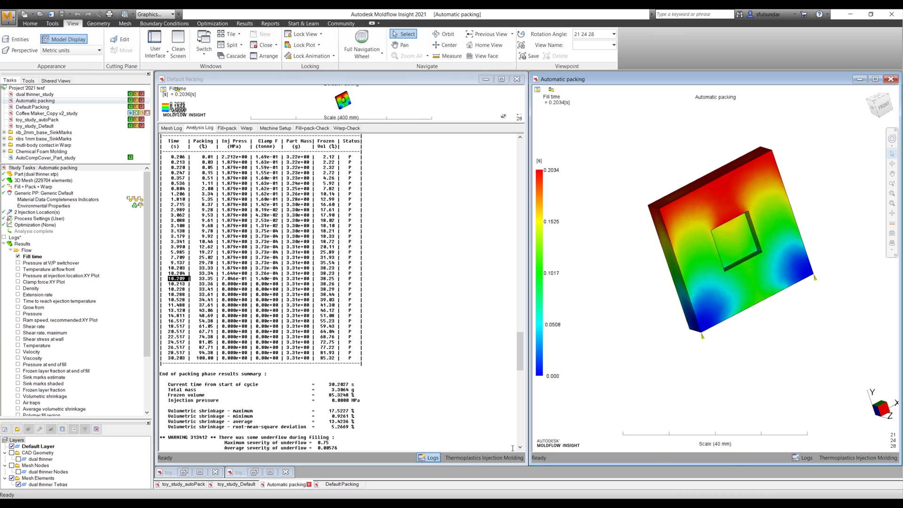
# Step: Hide the Default Packing log and plot Average volumetric shrinkage in both studies
pyautogui.click(430, 459)
pyautogui.moveTo(148, 270); pyautogui.dragTo(145, 325)
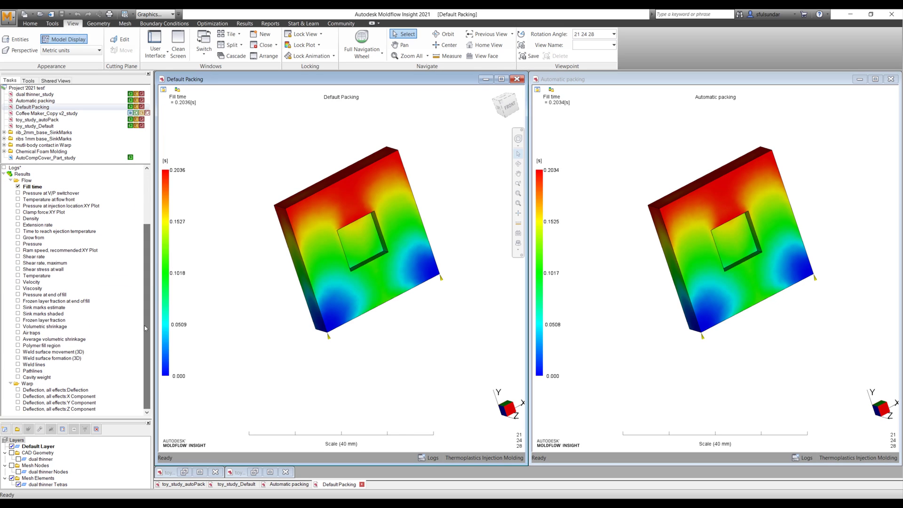
pyautogui.click(18, 339)
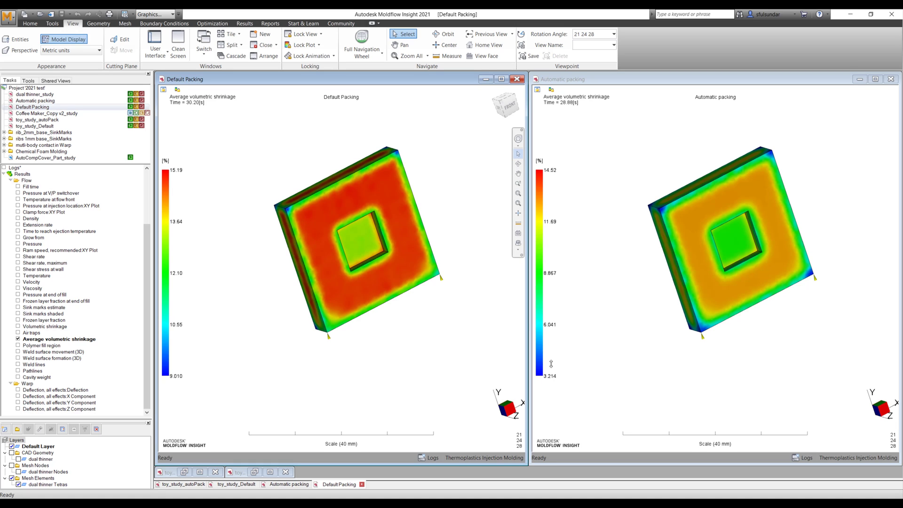
# Step: Query shrinkage at six matching points on the part, e.g. 14.89% versus 12.69%
pyautogui.rightClick(725, 127)
pyautogui.click(743, 140)
pyautogui.click(718, 211)
pyautogui.click(738, 197)
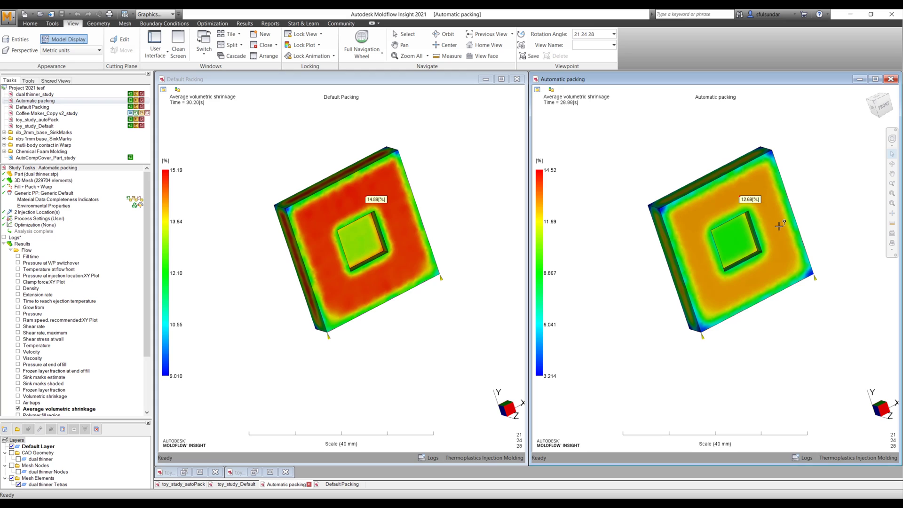
pyautogui.keyDown('ctrl'); pyautogui.click(784, 246); pyautogui.keyUp('ctrl')
pyautogui.keyDown('ctrl'); pyautogui.click(719, 295); pyautogui.keyUp('ctrl')
pyautogui.keyDown('ctrl'); pyautogui.click(693, 219); pyautogui.keyUp('ctrl')
pyautogui.keyDown('ctrl'); pyautogui.click(740, 247); pyautogui.keyUp('ctrl')
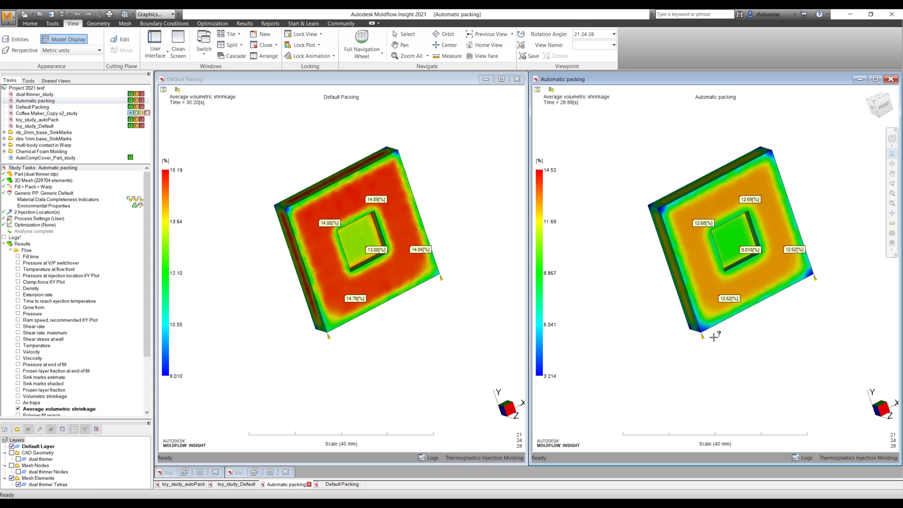
# Step: Restore both toy study windows and minimise the Default Packing window
pyautogui.moveTo(146, 326); pyautogui.dragTo(146, 382)
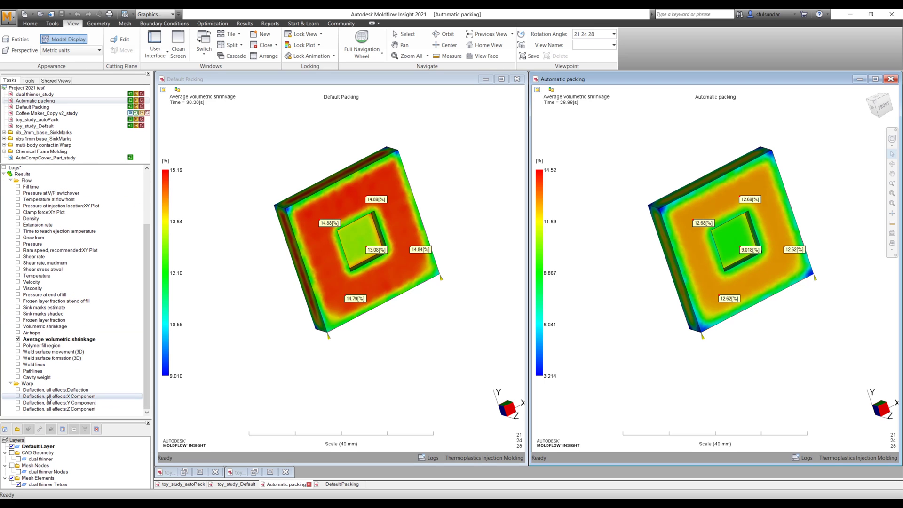
pyautogui.click(255, 472)
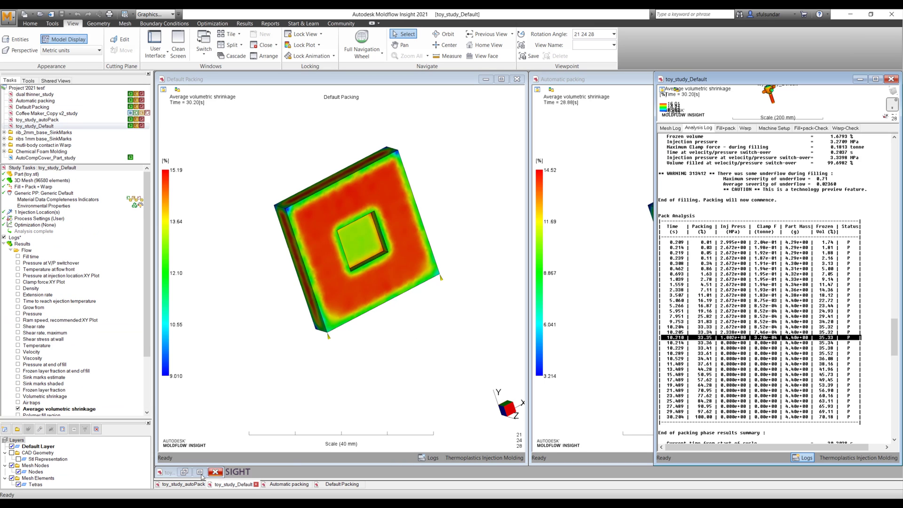
pyautogui.click(184, 471)
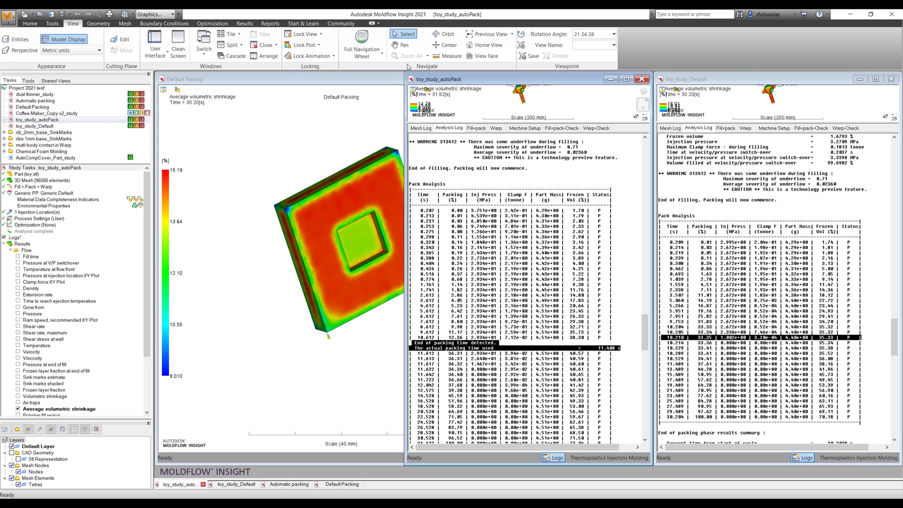
pyautogui.click(389, 83)
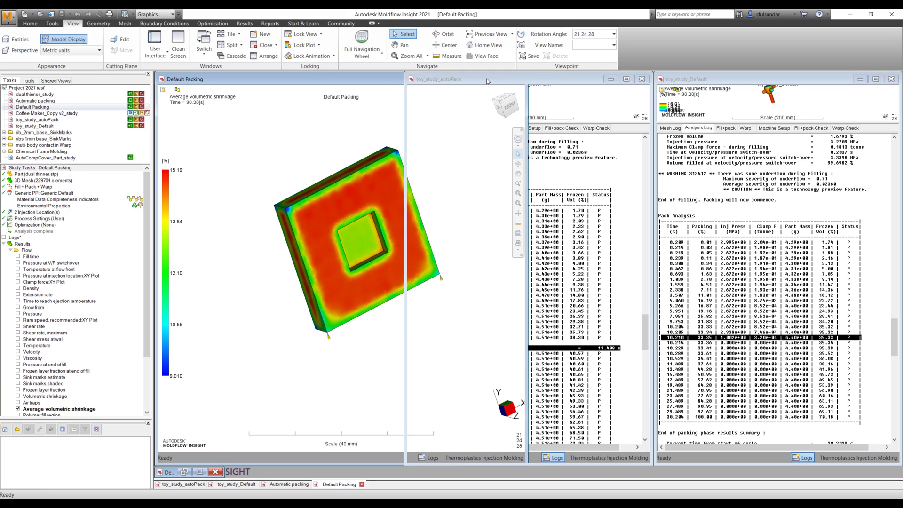
pyautogui.click(488, 80)
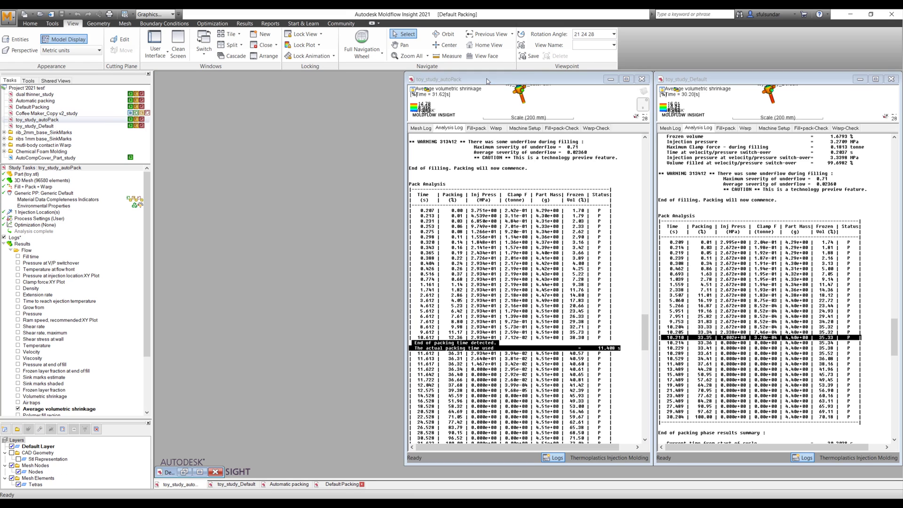
# Step: Minimise Automatic packing, tile the toy studies vertically, and hide the Default study's log
pyautogui.click(229, 34)
pyautogui.click(220, 67)
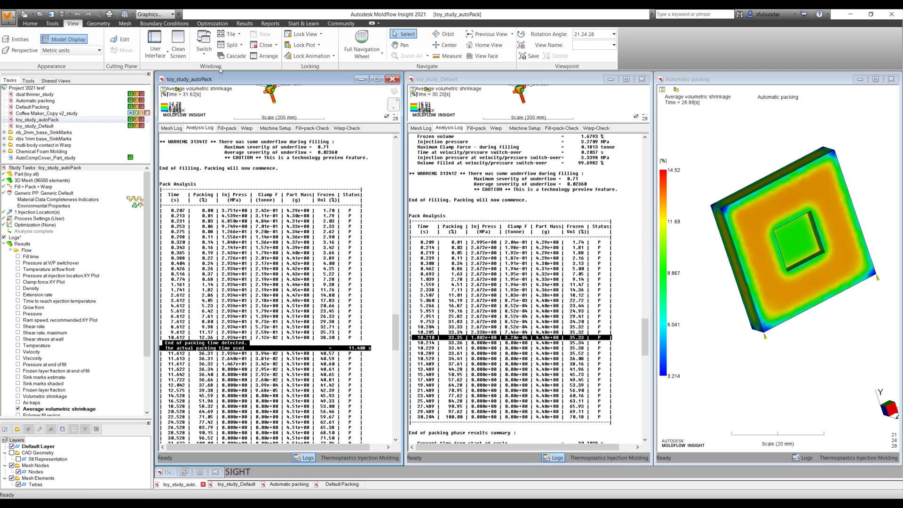
pyautogui.click(860, 80)
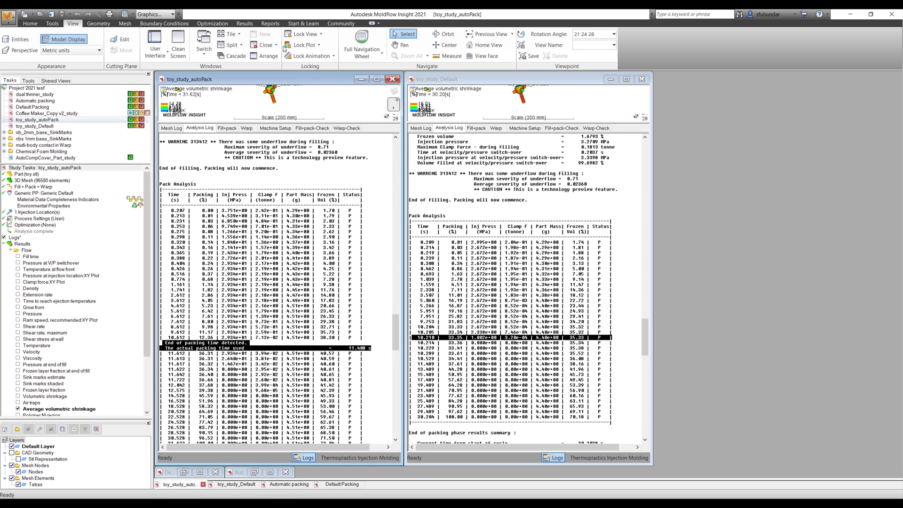
pyautogui.click(235, 36)
pyautogui.click(221, 66)
pyautogui.click(803, 458)
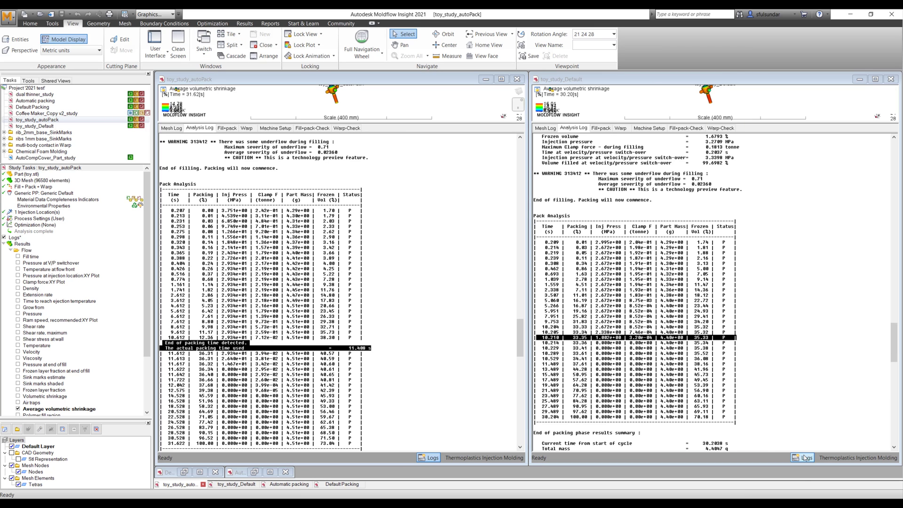
# Step: Show Deflection, all effects for autoPack and Default, centre both models, and lock the views together
pyautogui.click(423, 458)
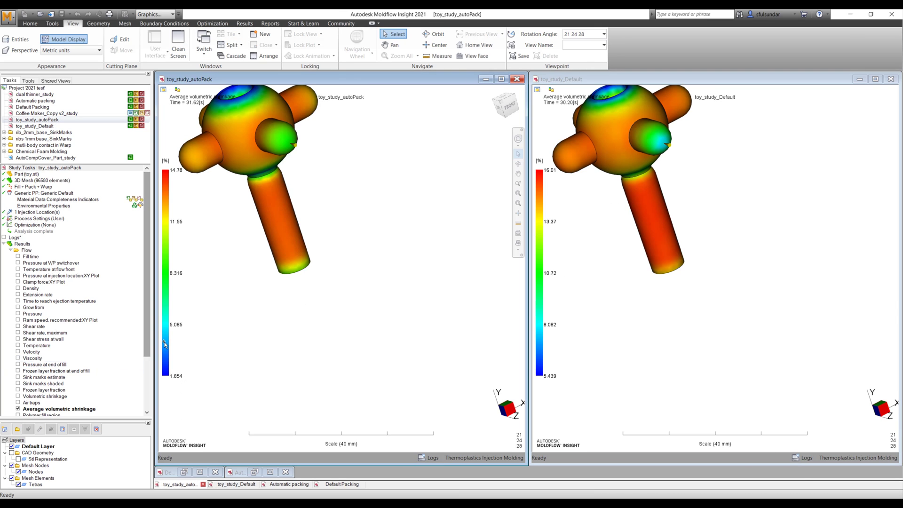
pyautogui.scroll(-4, 37, 402)
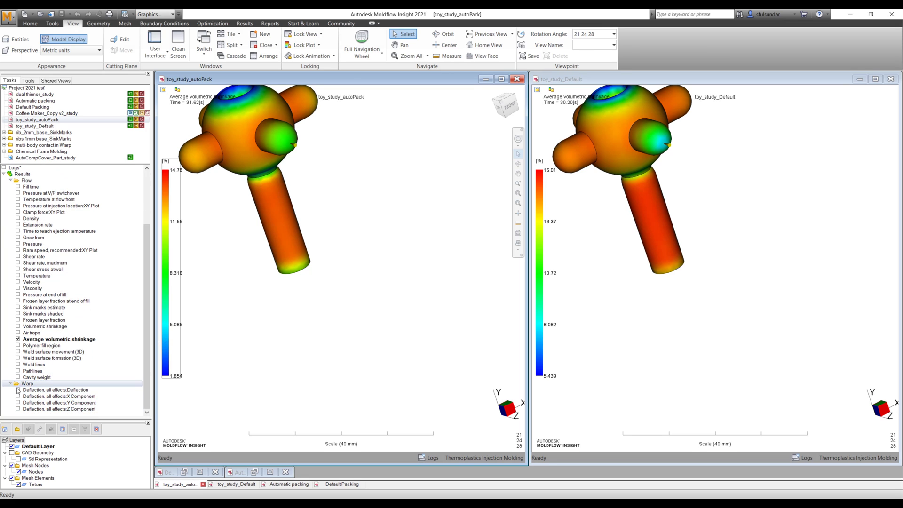
pyautogui.click(17, 390)
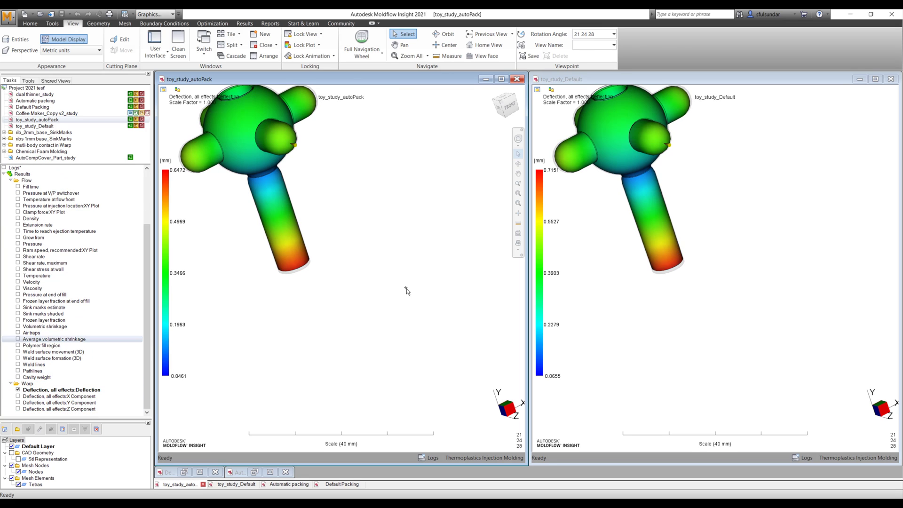
pyautogui.moveTo(403, 289); pyautogui.dragTo(459, 399, button='middle')
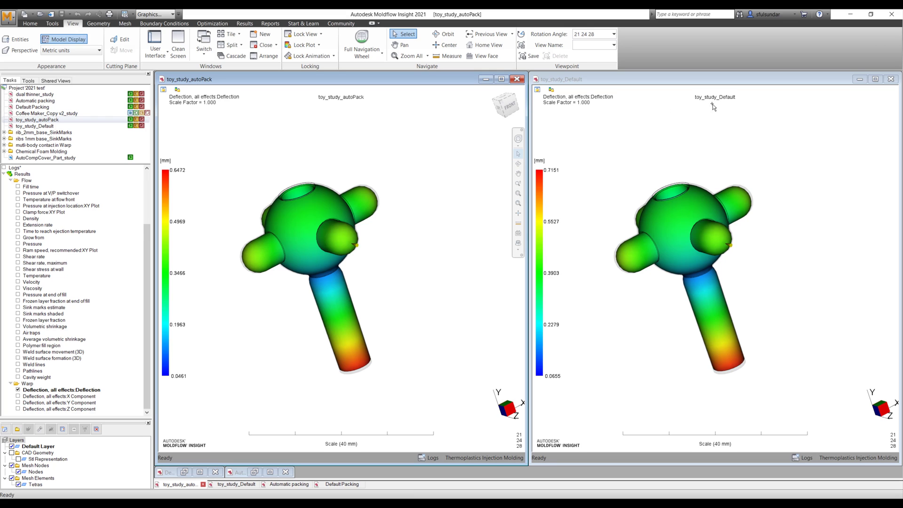
pyautogui.scroll(3, 617, 319)
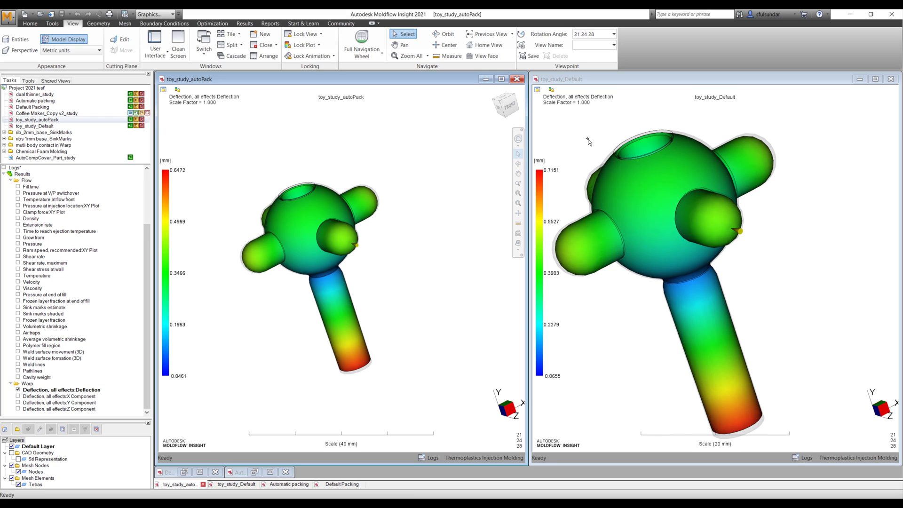
pyautogui.click(305, 34)
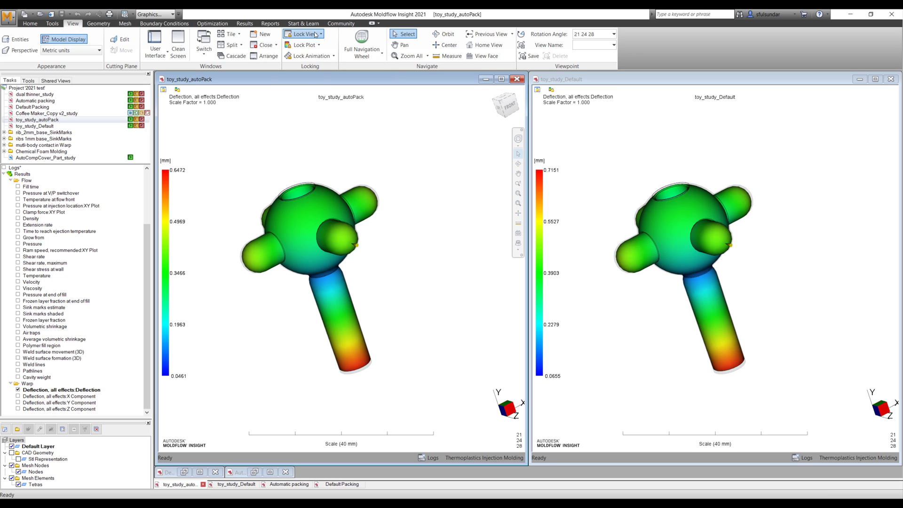
pyautogui.click(304, 43)
pyautogui.click(304, 76)
pyautogui.scroll(1, 425, 279)
pyautogui.rightClick(534, 159)
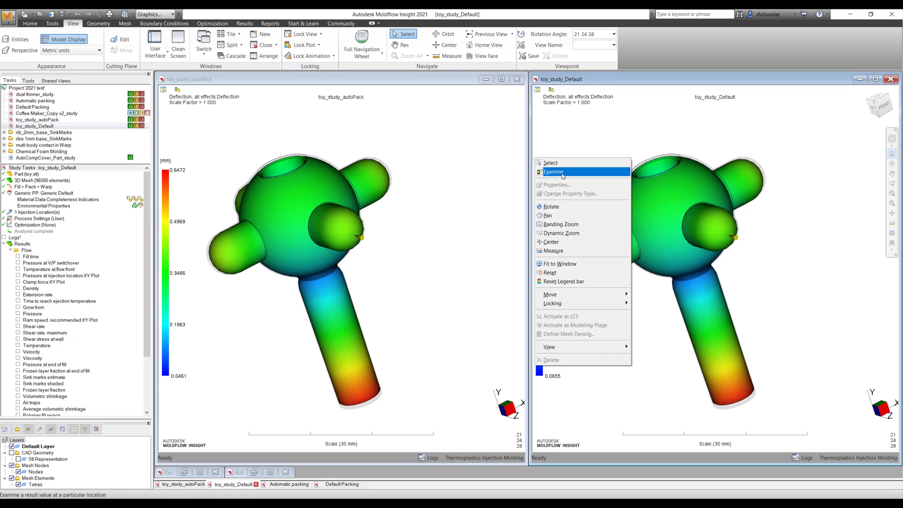
pyautogui.click(563, 172)
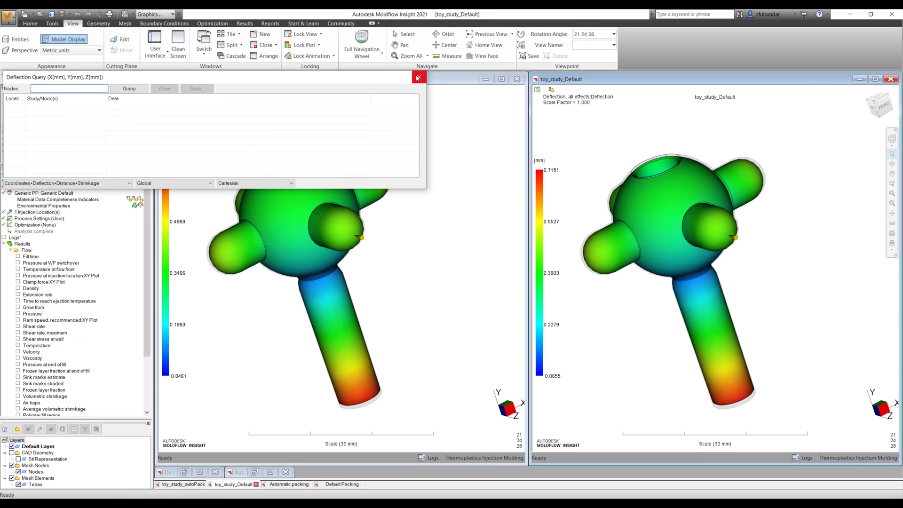
pyautogui.click(659, 185)
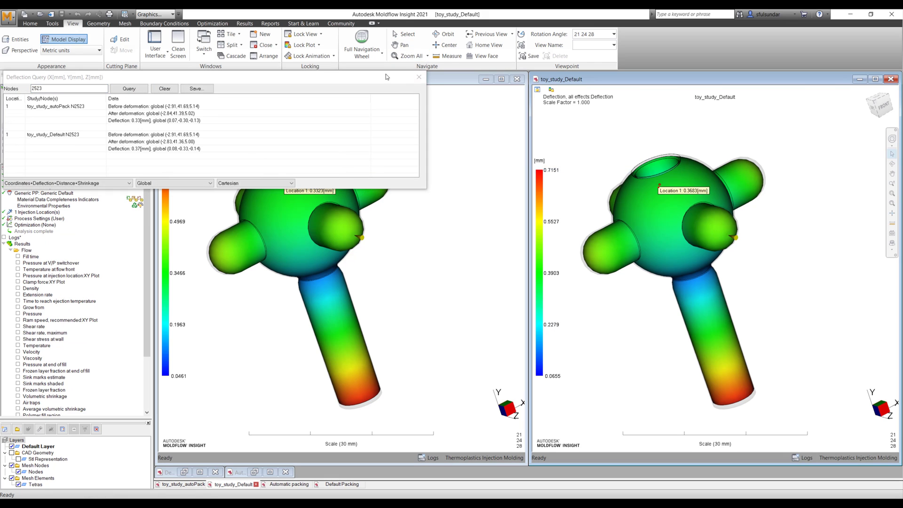
pyautogui.moveTo(384, 83); pyautogui.dragTo(552, 362)
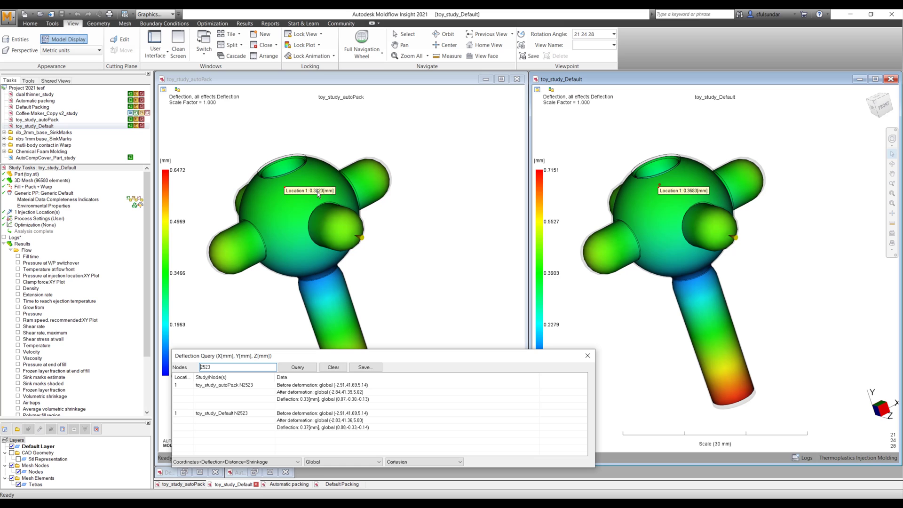
pyautogui.click(343, 326)
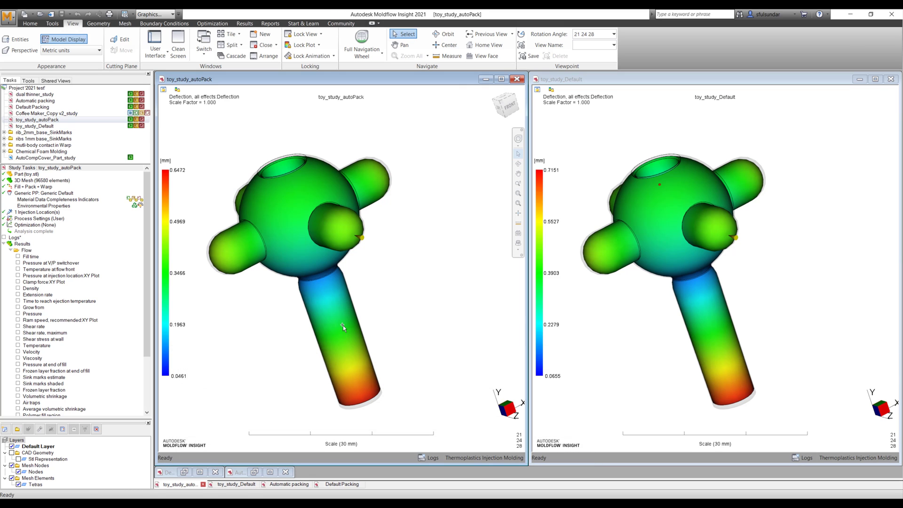
pyautogui.click(732, 308)
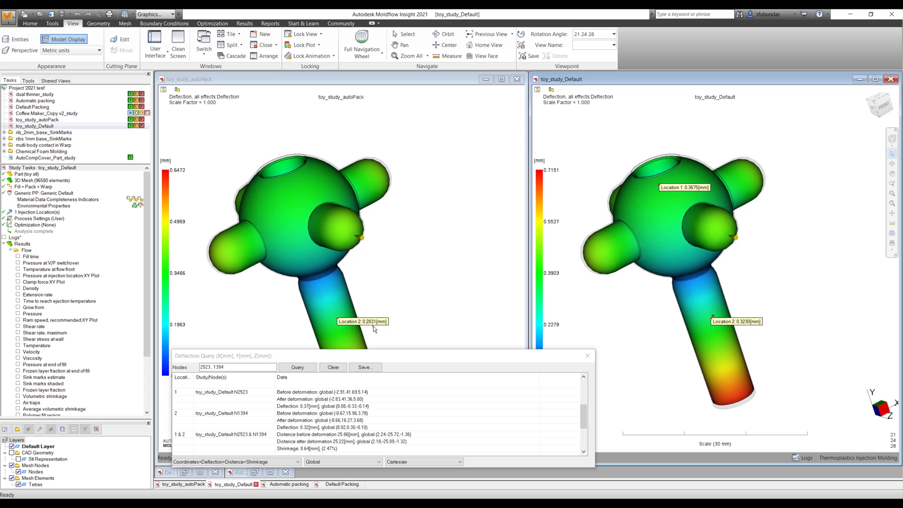
pyautogui.click(587, 356)
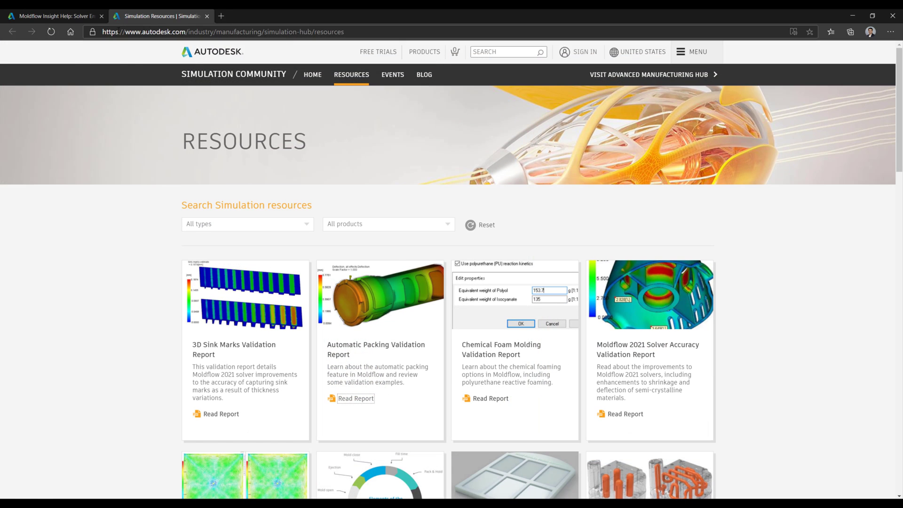
# Step: In Moldflow Insight Help, find and highlight the 'Addition of Automatic Option for Pack/Holding Control' heading
pyautogui.click(75, 17)
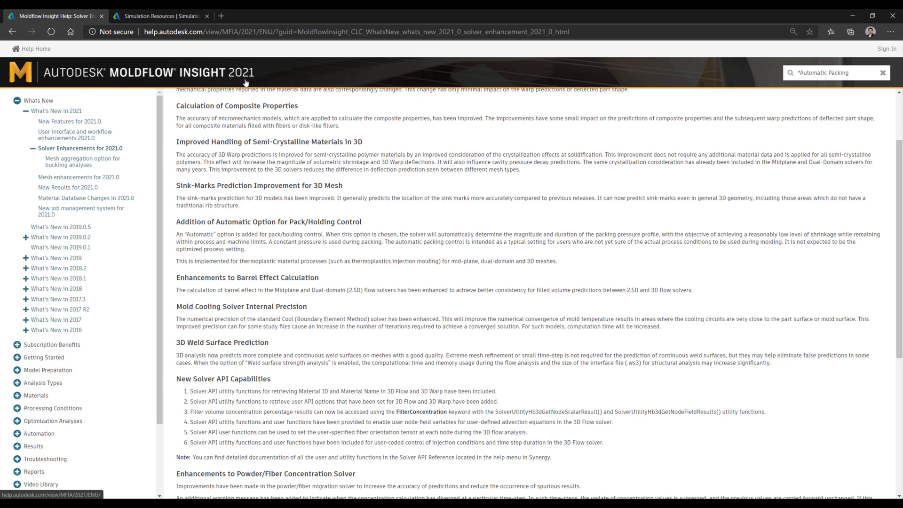
pyautogui.scroll(-1, 261, 372)
pyautogui.scroll(-5, 261, 371)
pyautogui.scroll(6, 262, 371)
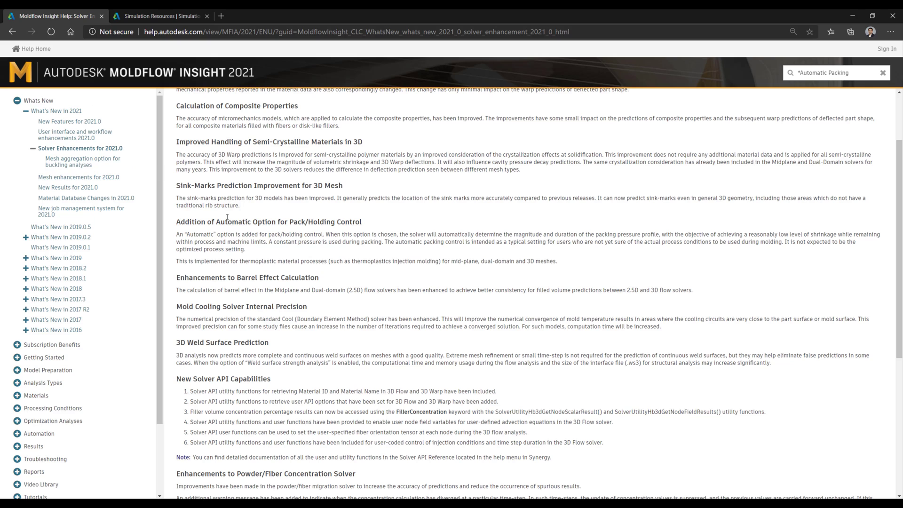
pyautogui.moveTo(181, 222); pyautogui.dragTo(341, 222)
# Step: Clear the heading highlight and bring up the Simulation Resources page with the Automatic Packing Validation Report
pyautogui.click(575, 234)
pyautogui.click(150, 17)
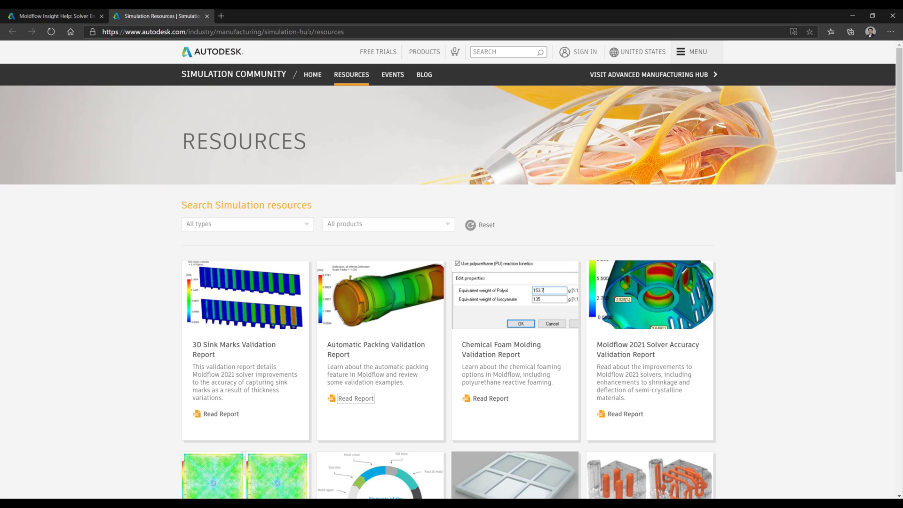
# Step: Open the Automatic Packing Validation Report PDF and scroll through its opening pages
pyautogui.click(353, 399)
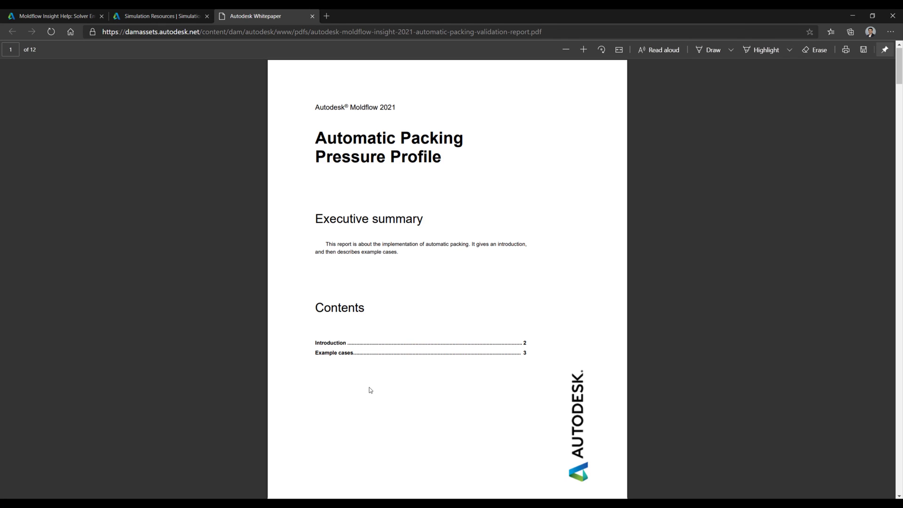
pyautogui.scroll(-12, 369, 390)
pyautogui.scroll(-4, 370, 389)
pyautogui.scroll(-5, 369, 389)
pyautogui.scroll(-4, 369, 390)
pyautogui.scroll(15, 369, 389)
# Step: Highlight the two '0.8 *' upper-limit pressure formulas on page 2
pyautogui.scroll(-4, 369, 389)
pyautogui.keyDown('ctrl'); pyautogui.scroll(2, 370, 388); pyautogui.keyUp('ctrl')
pyautogui.moveTo(456, 395); pyautogui.dragTo(277, 372)
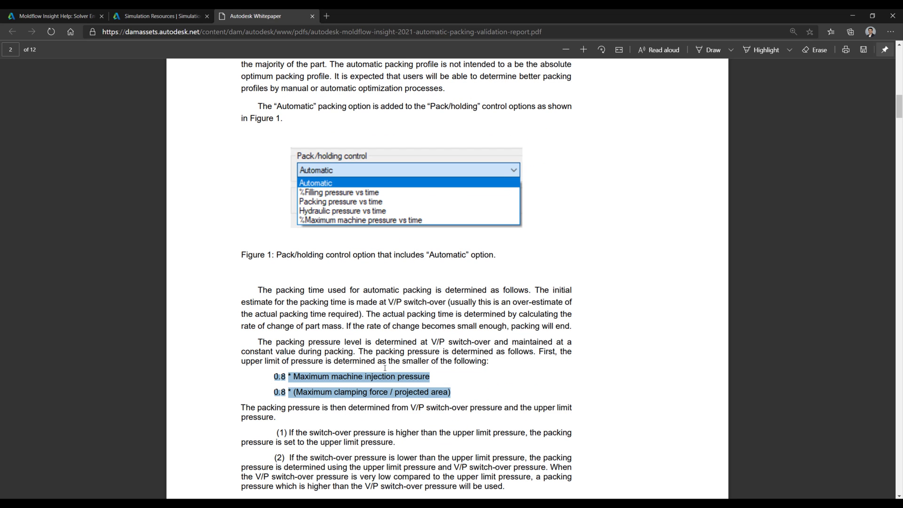